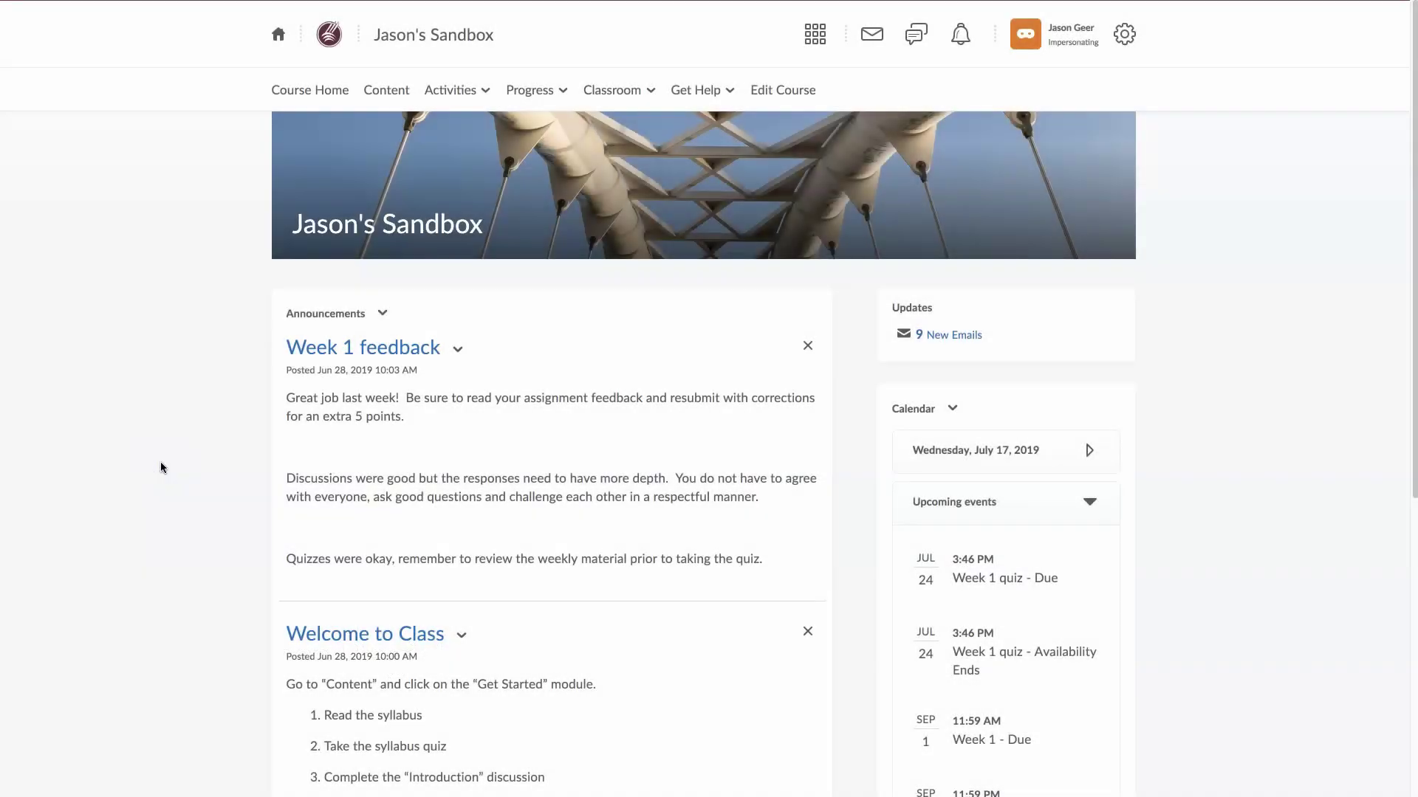
Open the course's Attendance Registers page from the Classroom tools menu
{"action": "left_click", "coordinate": [606, 95]}
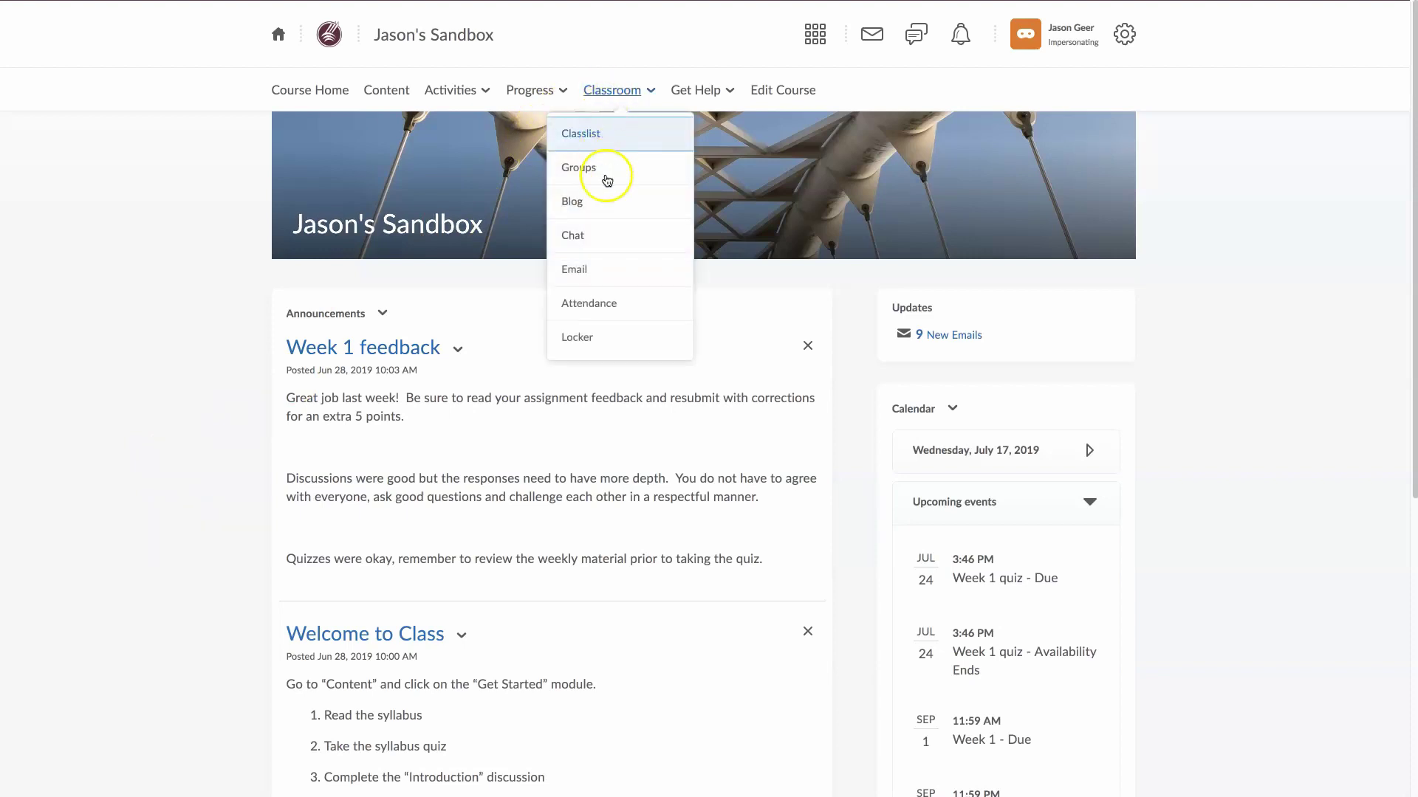
{"action": "left_click", "coordinate": [613, 307]}
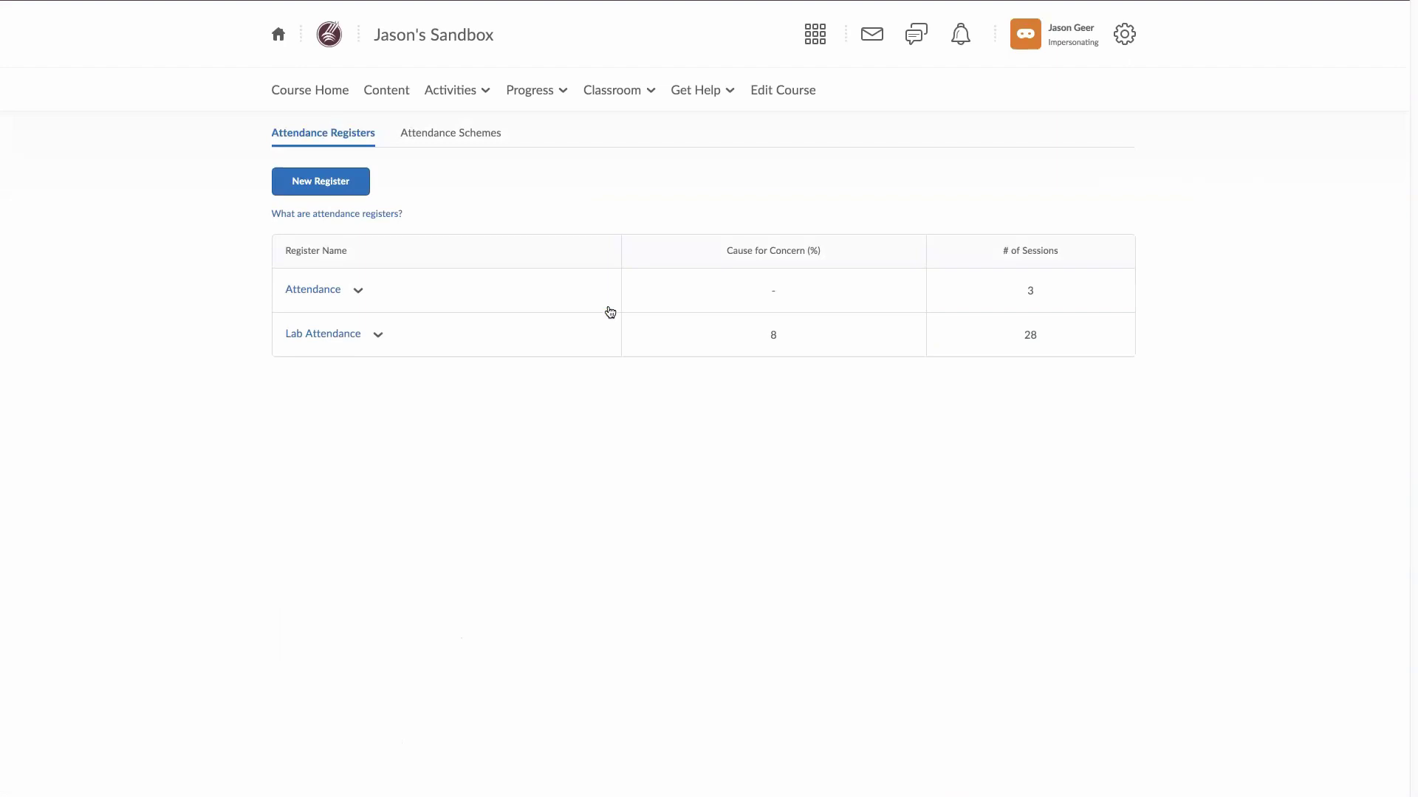
{"action": "mouse_move", "coordinate": [610, 312]}
{"action": "left_mouse_down"}
{"action": "mouse_move", "coordinate": [570, 299]}
{"action": "mouse_move", "coordinate": [475, 348]}
{"action": "left_mouse_up"}
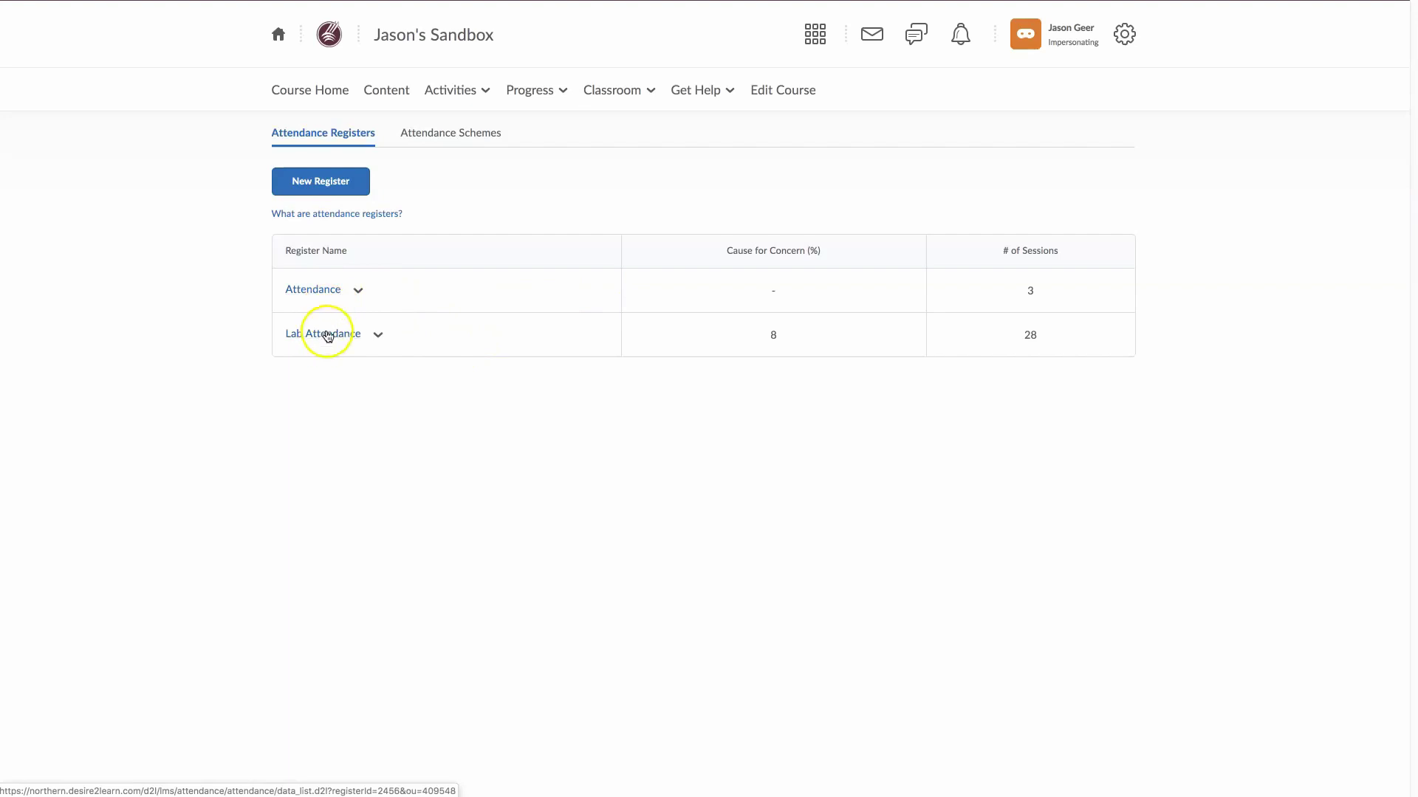
Start a new attendance register named 'Classroom Attendance'
{"action": "left_click", "coordinate": [330, 185]}
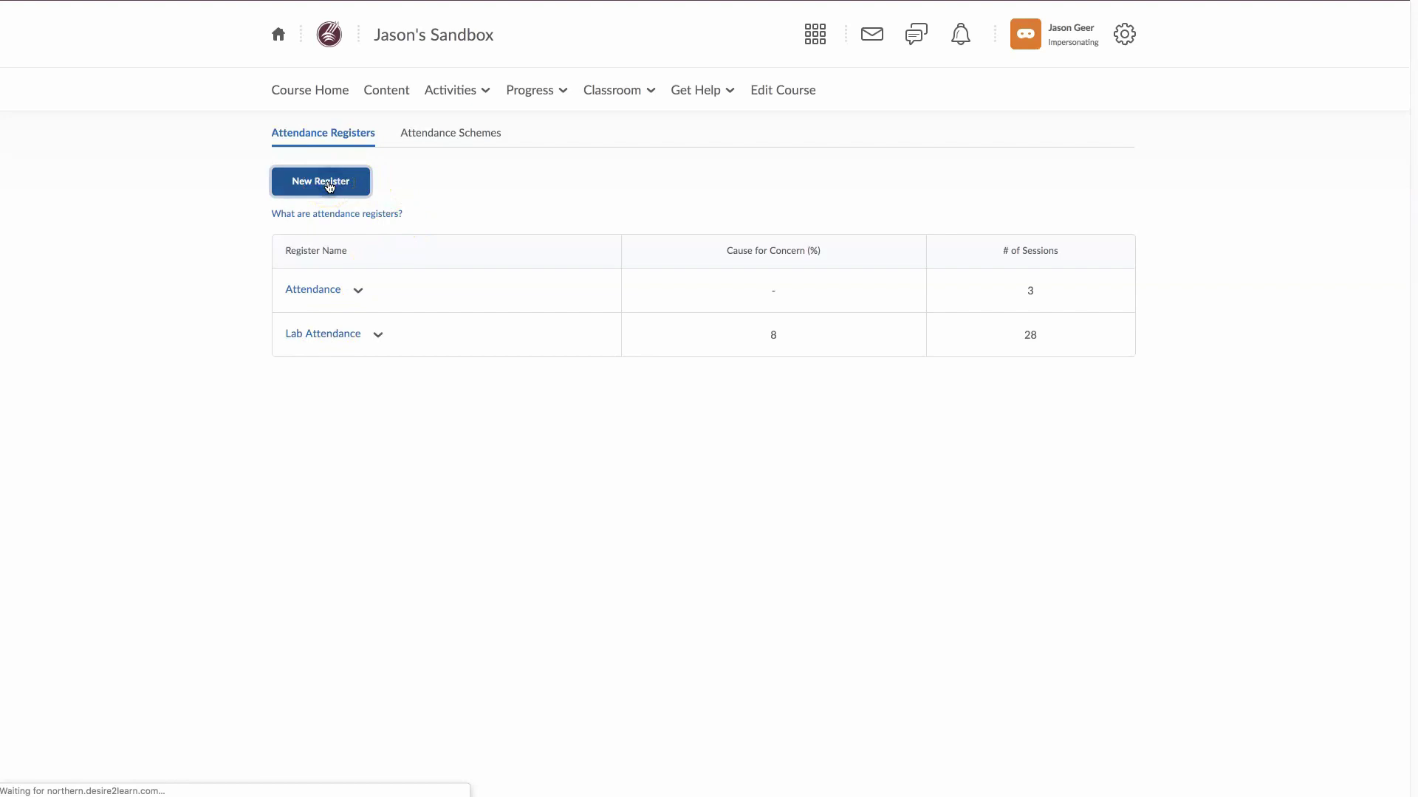
{"action": "left_click", "coordinate": [338, 251]}
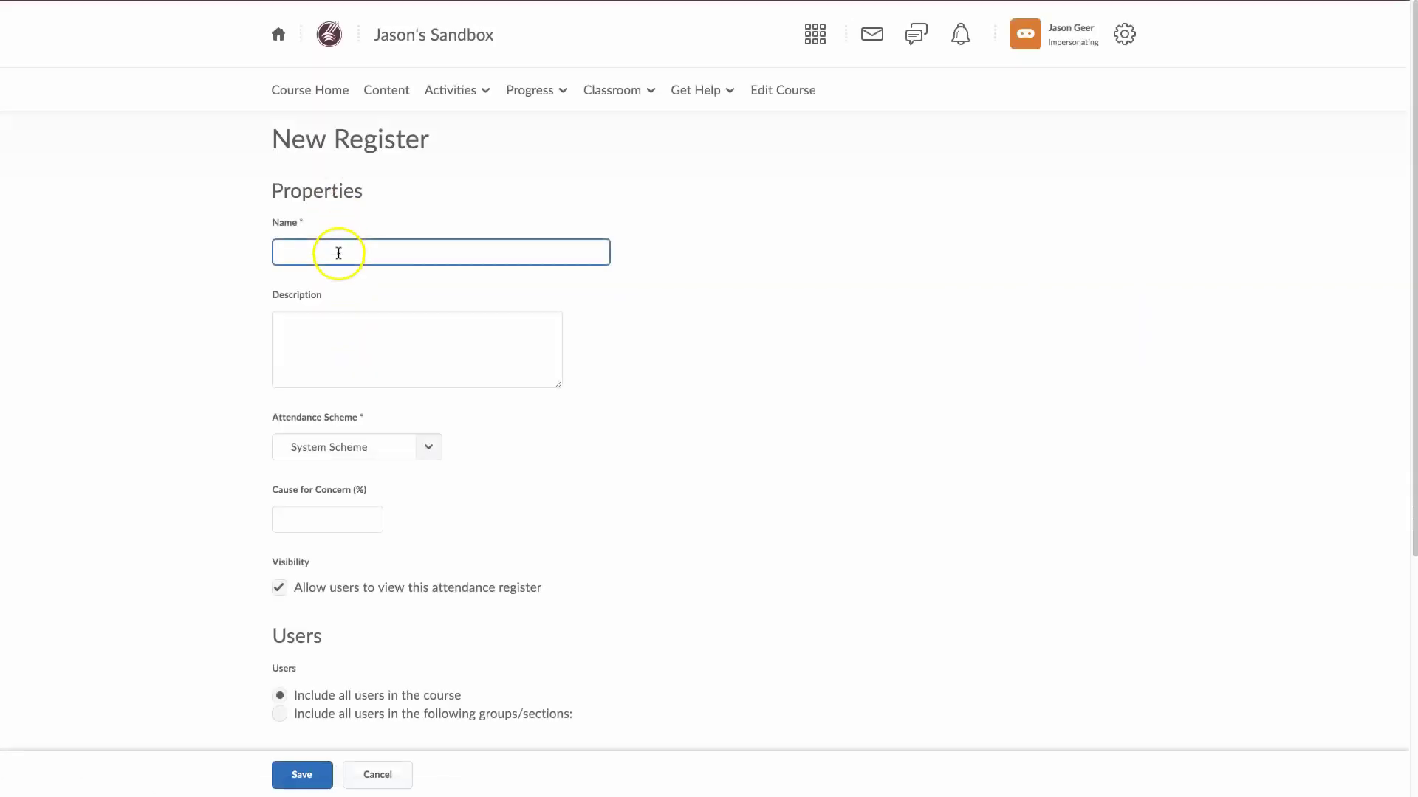
{"action": "type", "text": "Classroom Attendance"}
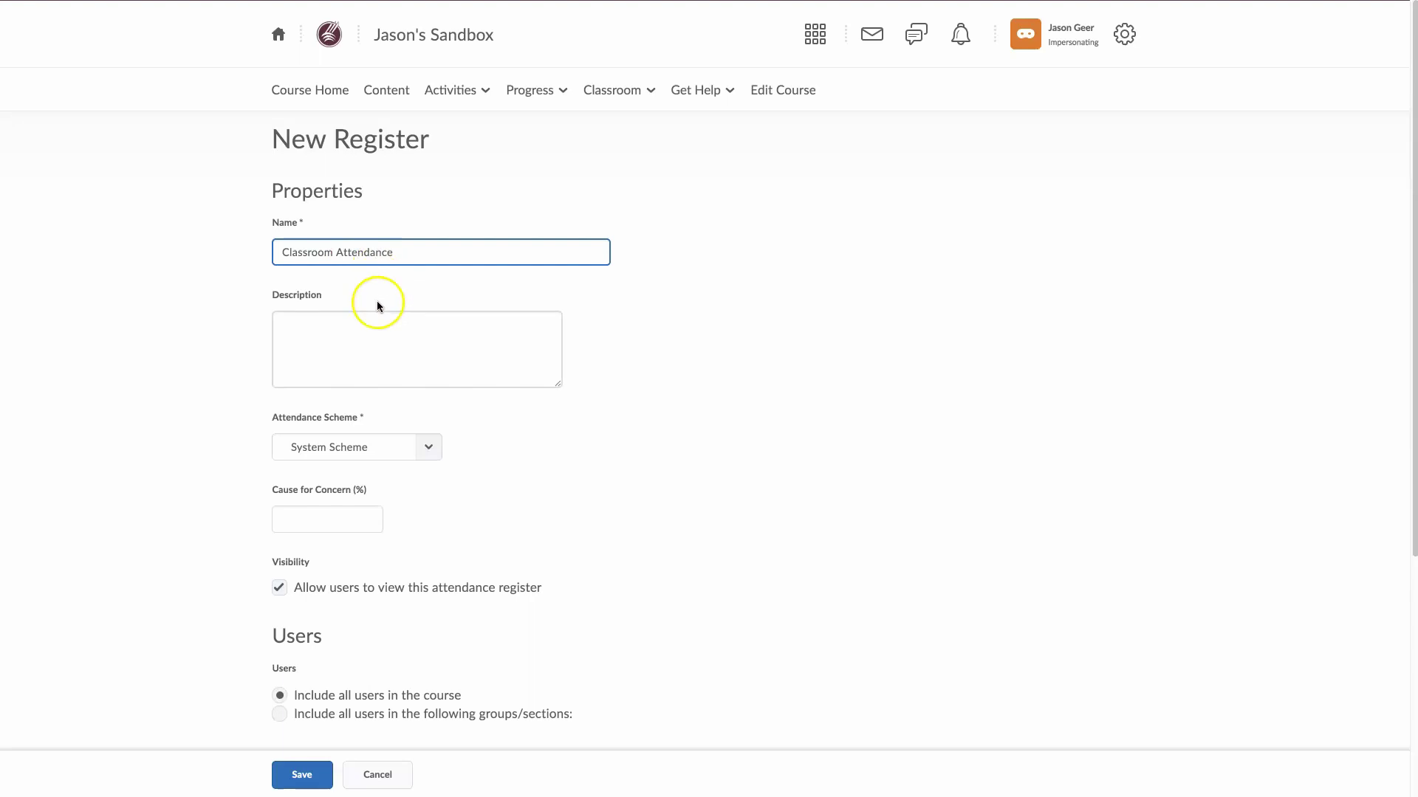
Keep System Scheme, set cause for concern to 25%, and leave the register visible to users
{"action": "left_click", "coordinate": [385, 371]}
{"action": "left_click", "coordinate": [434, 461]}
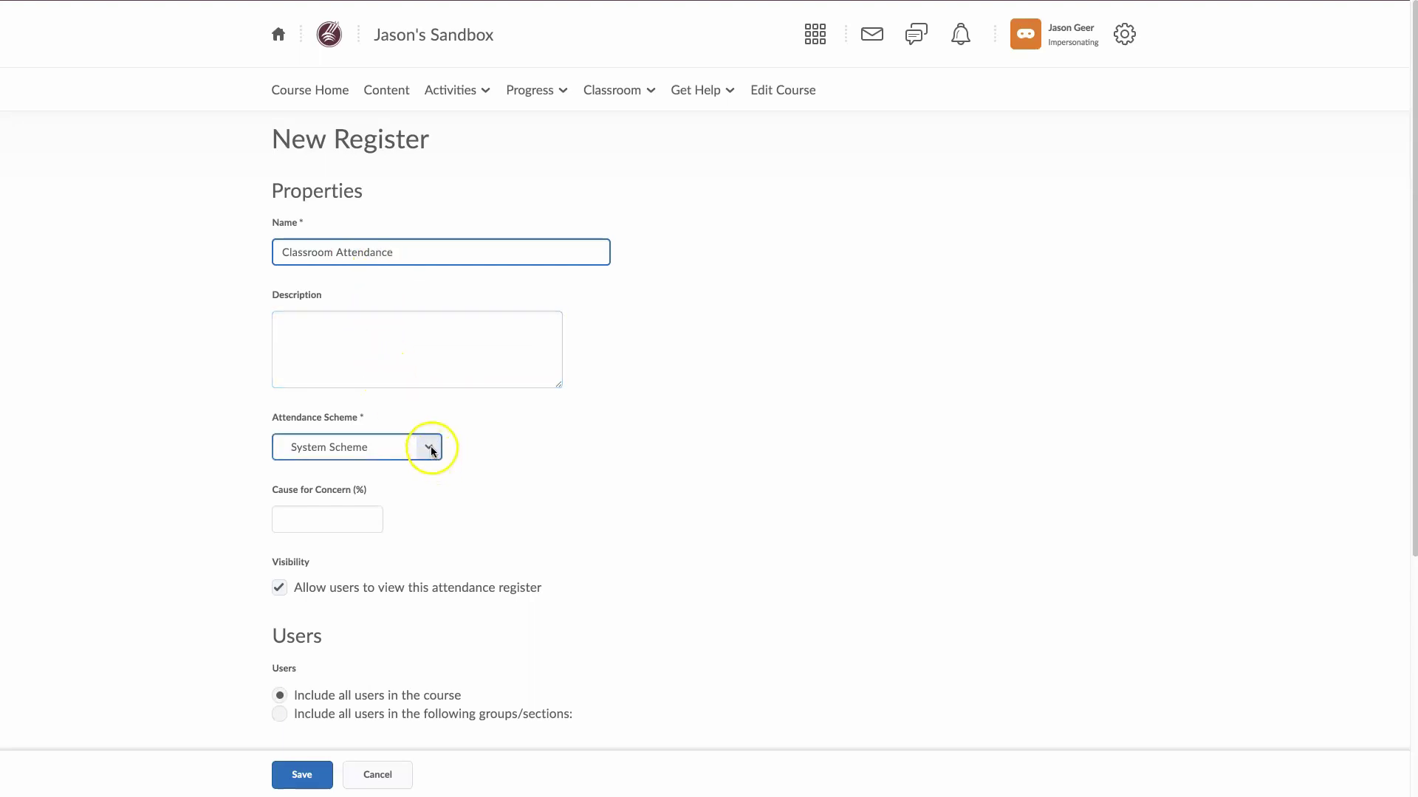
{"action": "left_click", "coordinate": [434, 451]}
{"action": "left_click", "coordinate": [433, 451]}
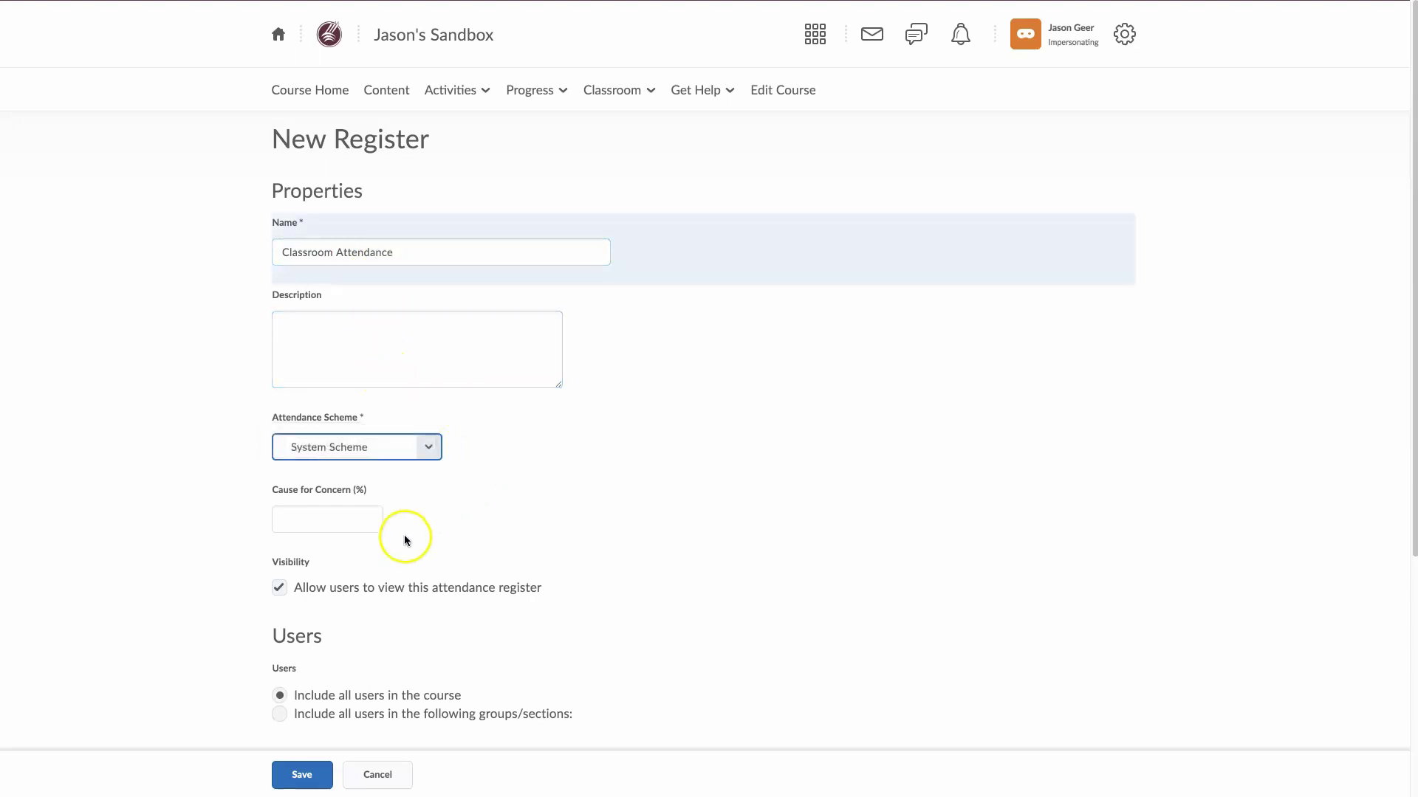
{"action": "left_click", "coordinate": [354, 521]}
{"action": "left_click", "coordinate": [354, 522]}
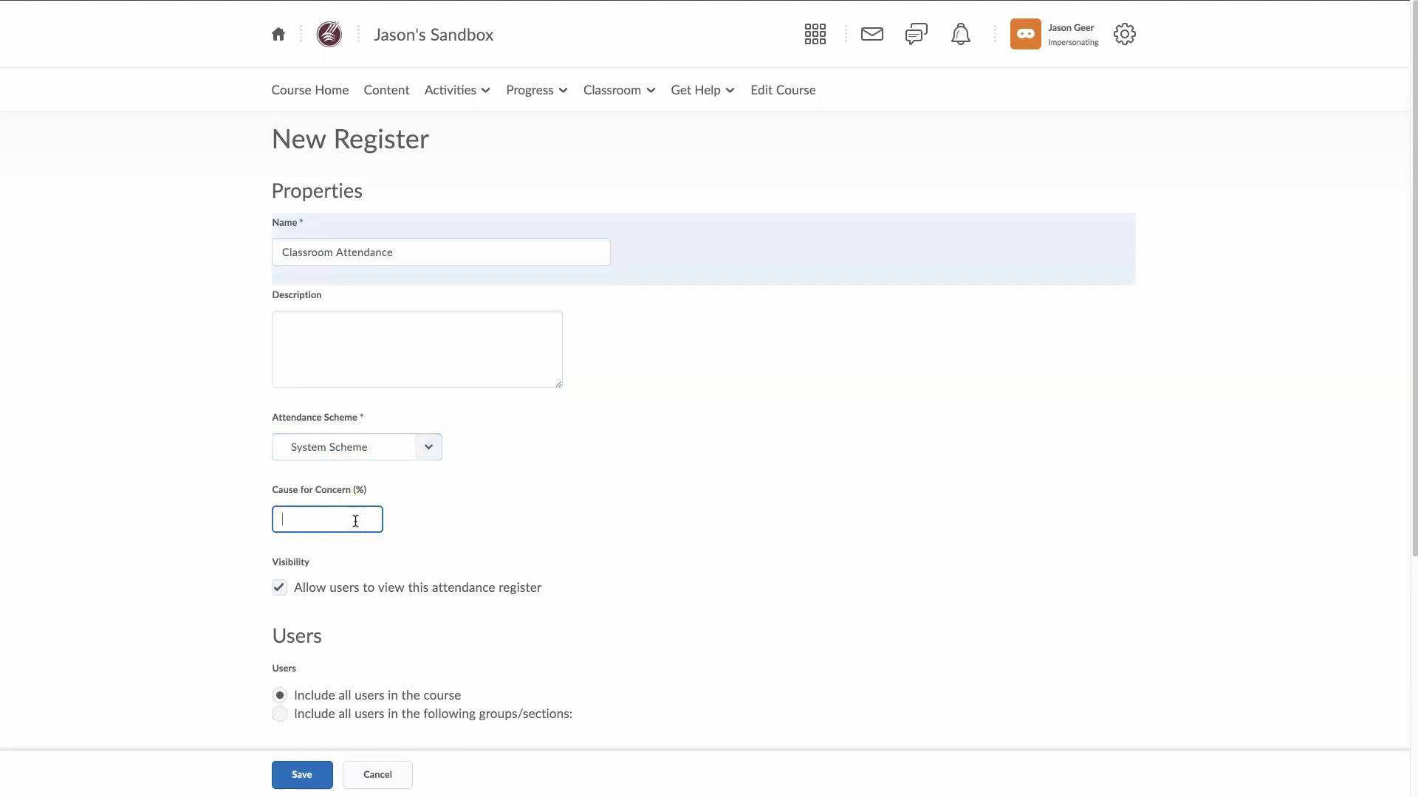
{"action": "type", "text": "25"}
{"action": "left_click", "coordinate": [355, 521]}
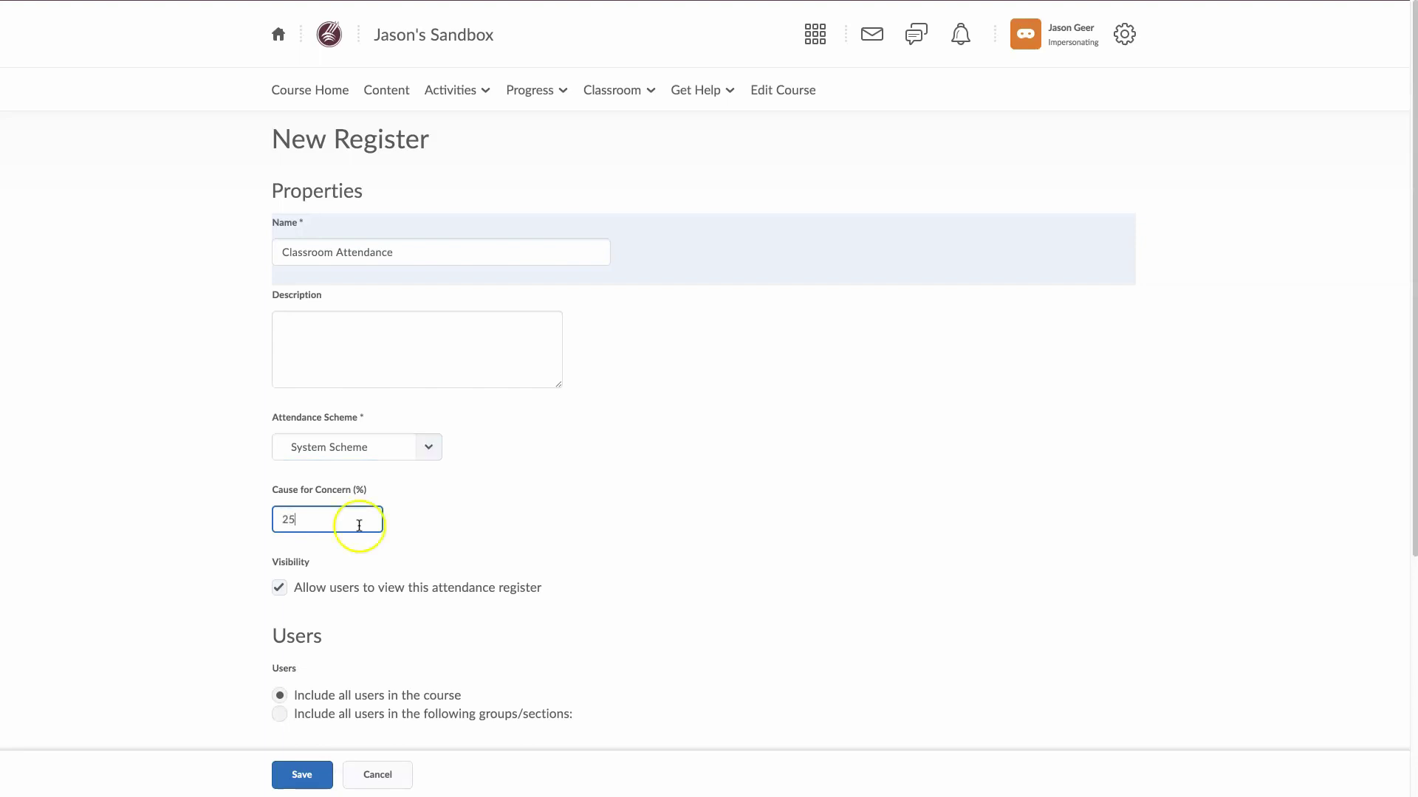
{"action": "left_click", "coordinate": [508, 511]}
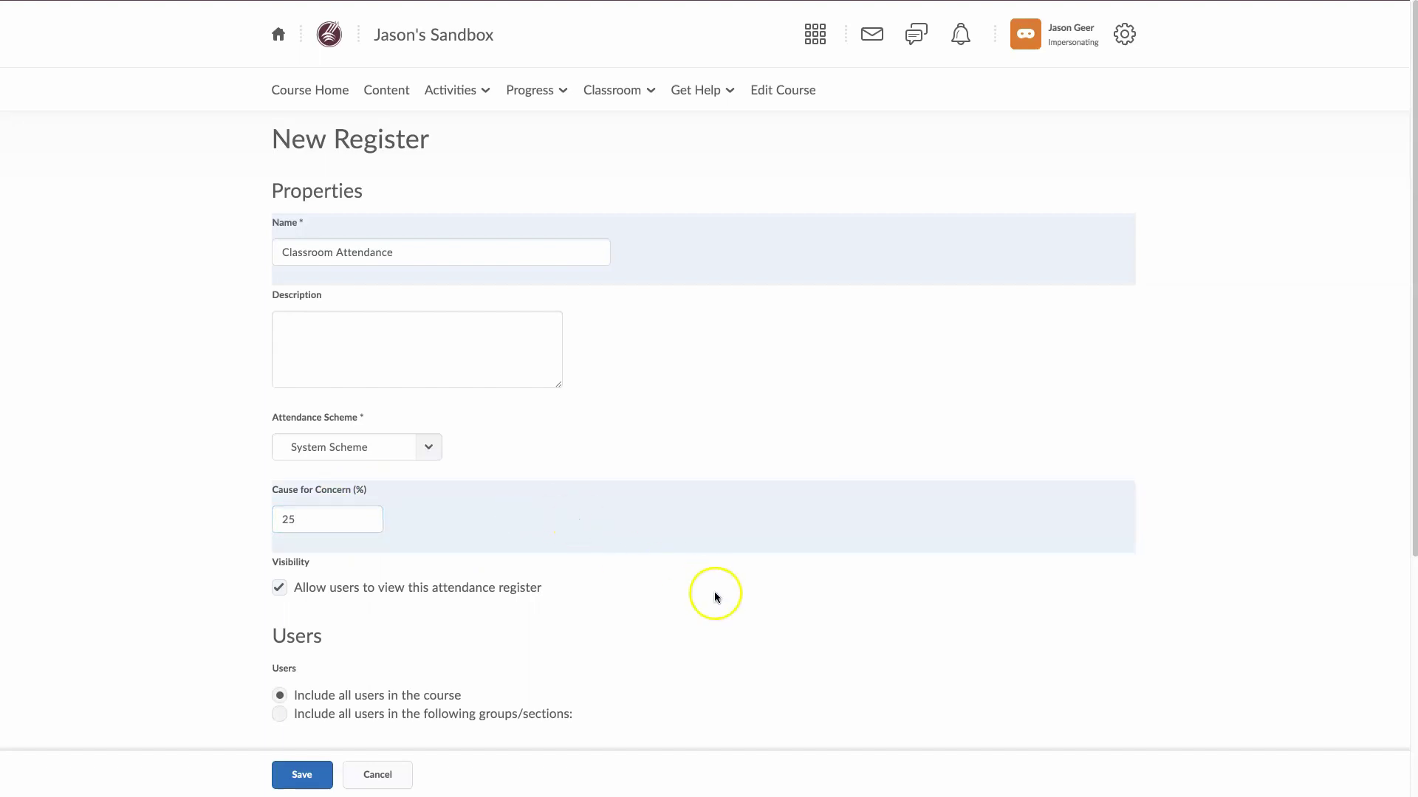
{"action": "double_click", "coordinate": [322, 588]}
Name the three sessions 'September 1', 'Sept 3' and 'Sept 5'
{"action": "scroll", "coordinate": [610, 600], "scroll_direction": "down", "scroll_amount": 5}
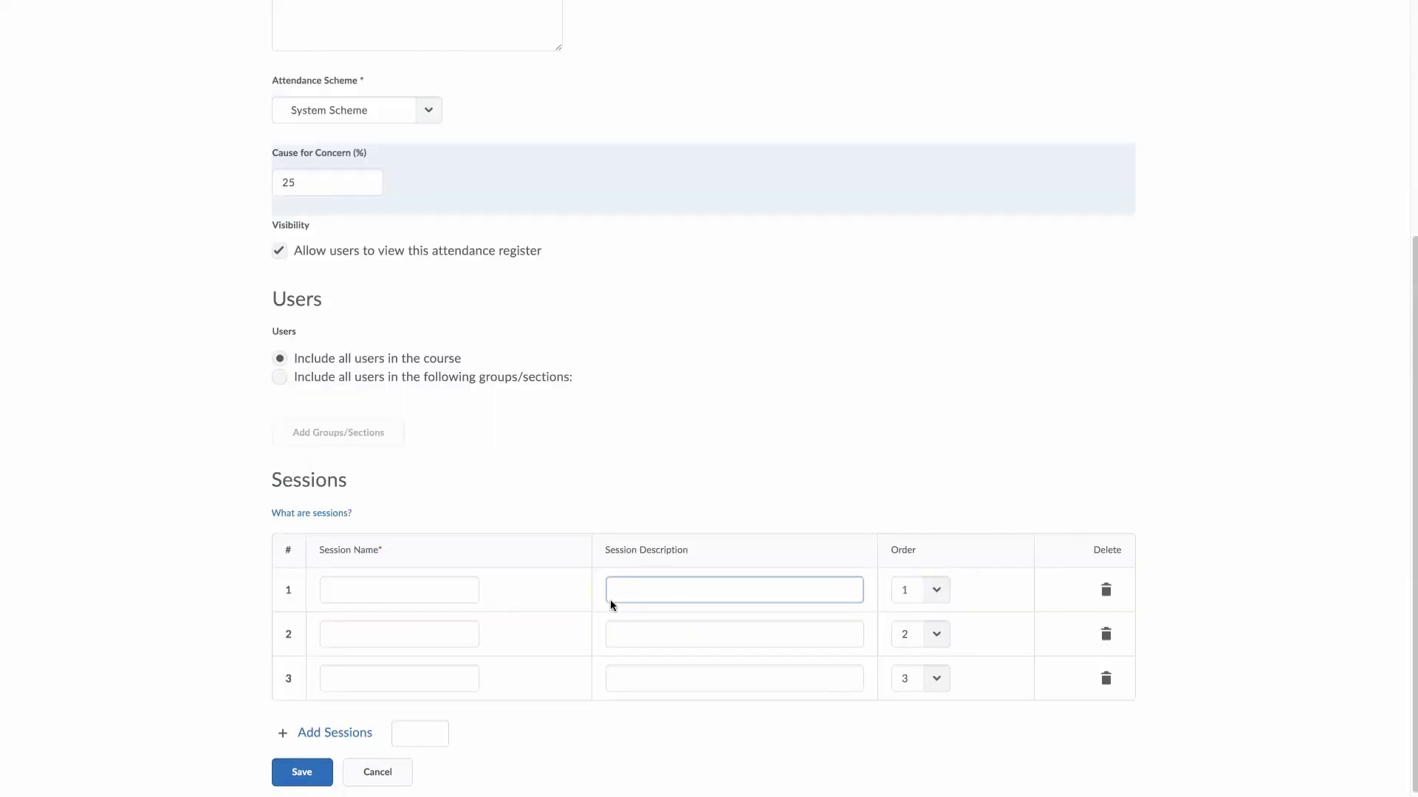
{"action": "left_click", "coordinate": [612, 596]}
{"action": "left_click", "coordinate": [439, 588]}
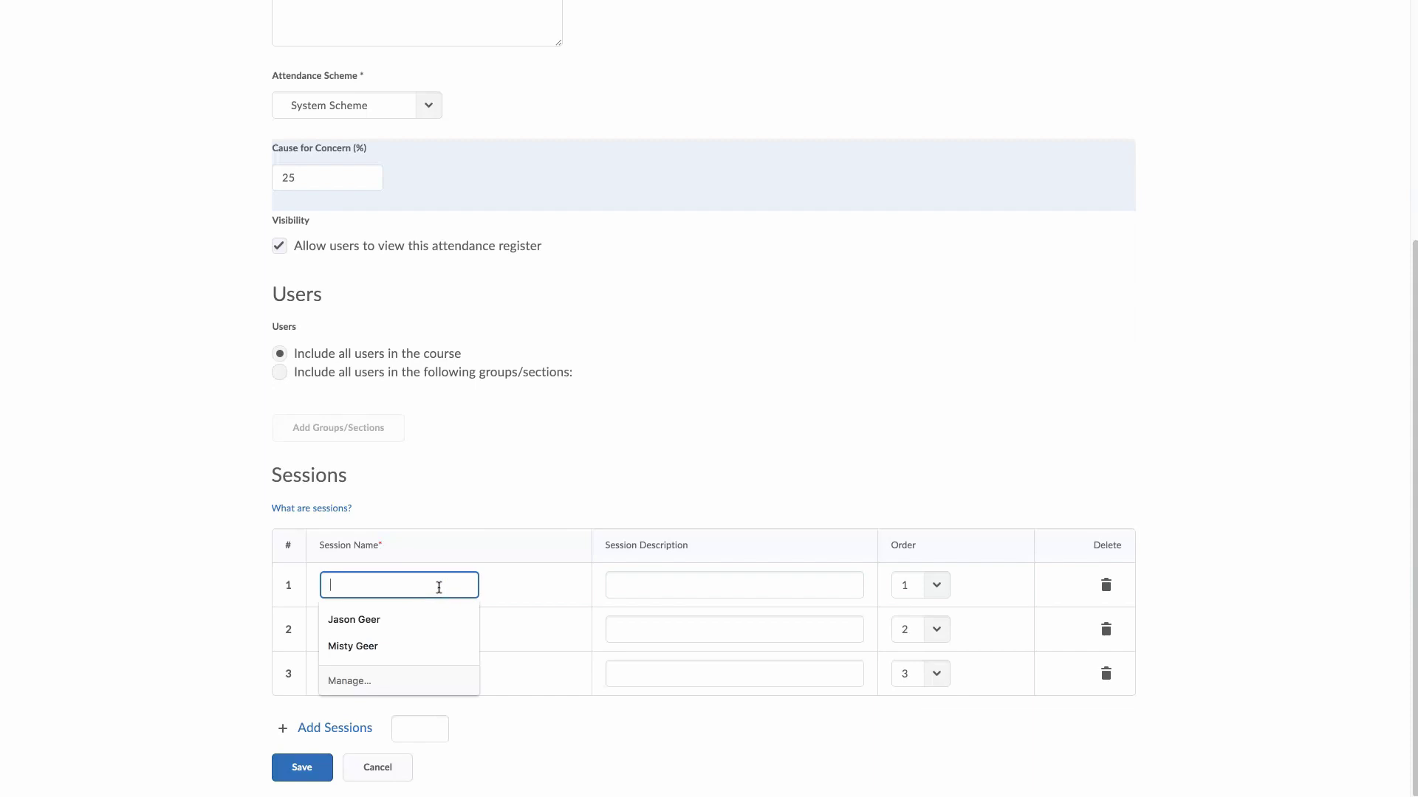
{"action": "type", "text": "Septem"}
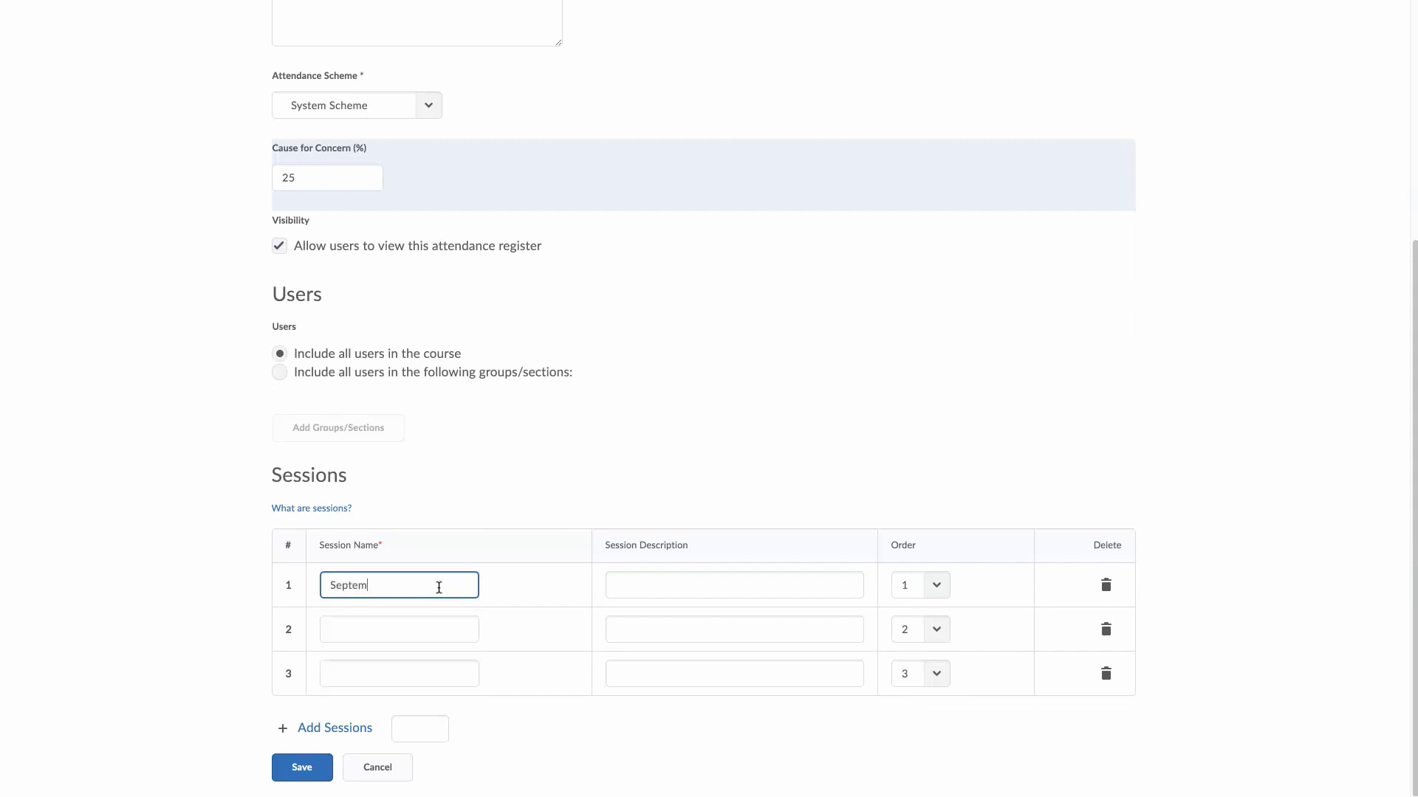
{"action": "type", "text": "ber 1"}
{"action": "left_click", "coordinate": [371, 640]}
{"action": "type", "text": "jSep"}
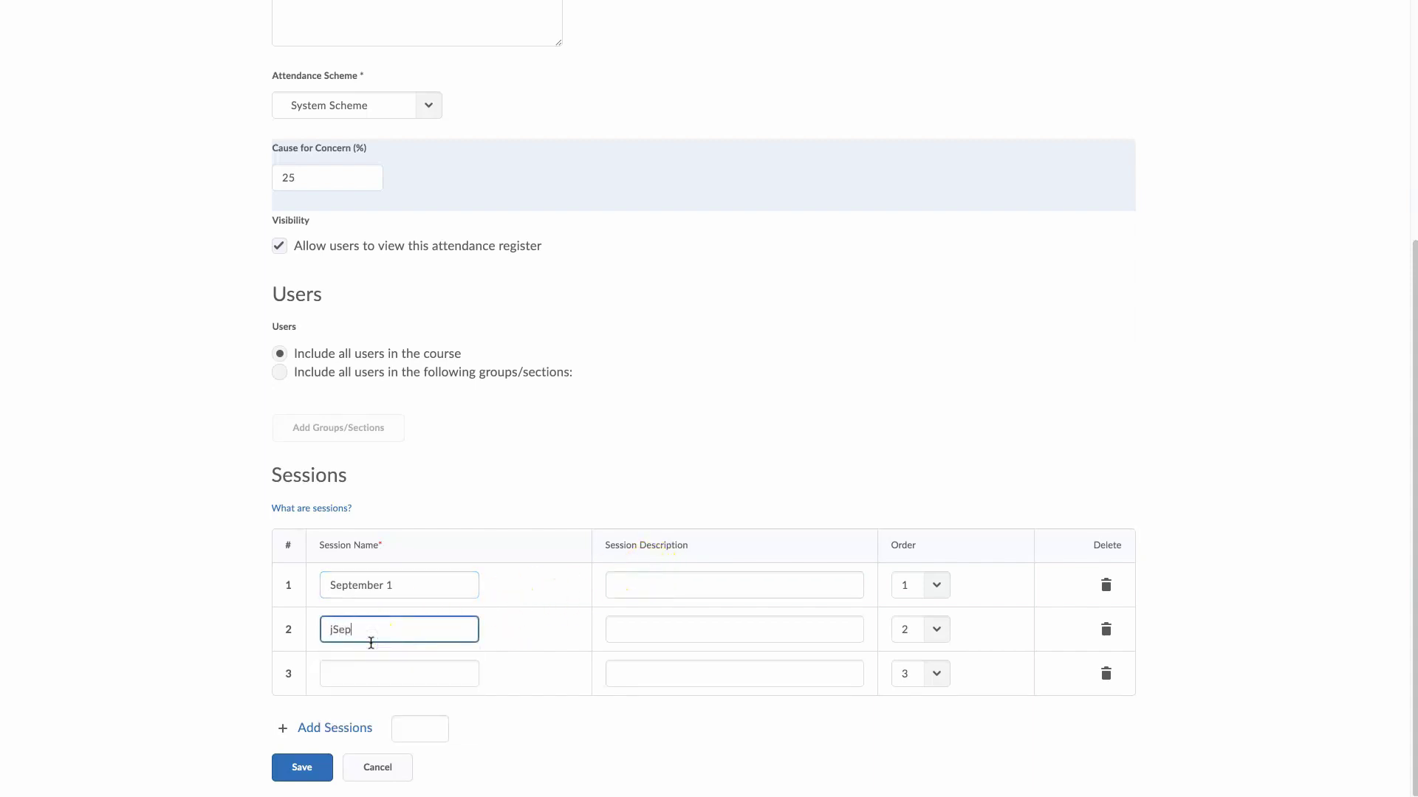
{"action": "key", "text": "BackSpace"}
{"action": "key", "text": "BackSpace"}
{"action": "key", "text": "BackSpace"}
{"action": "type", "text": "Sept 3"}
{"action": "left_click", "coordinate": [365, 680]}
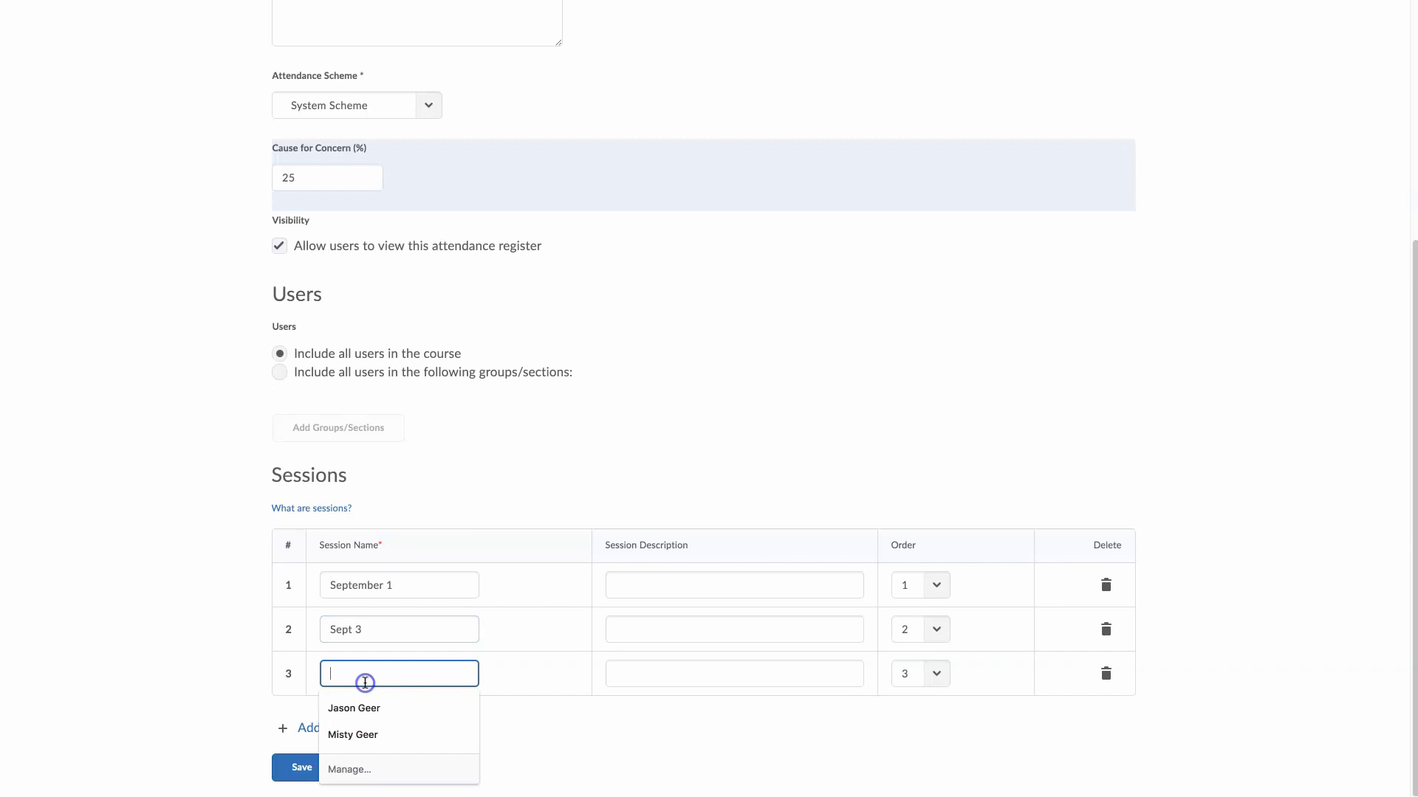
{"action": "type", "text": "Sept"}
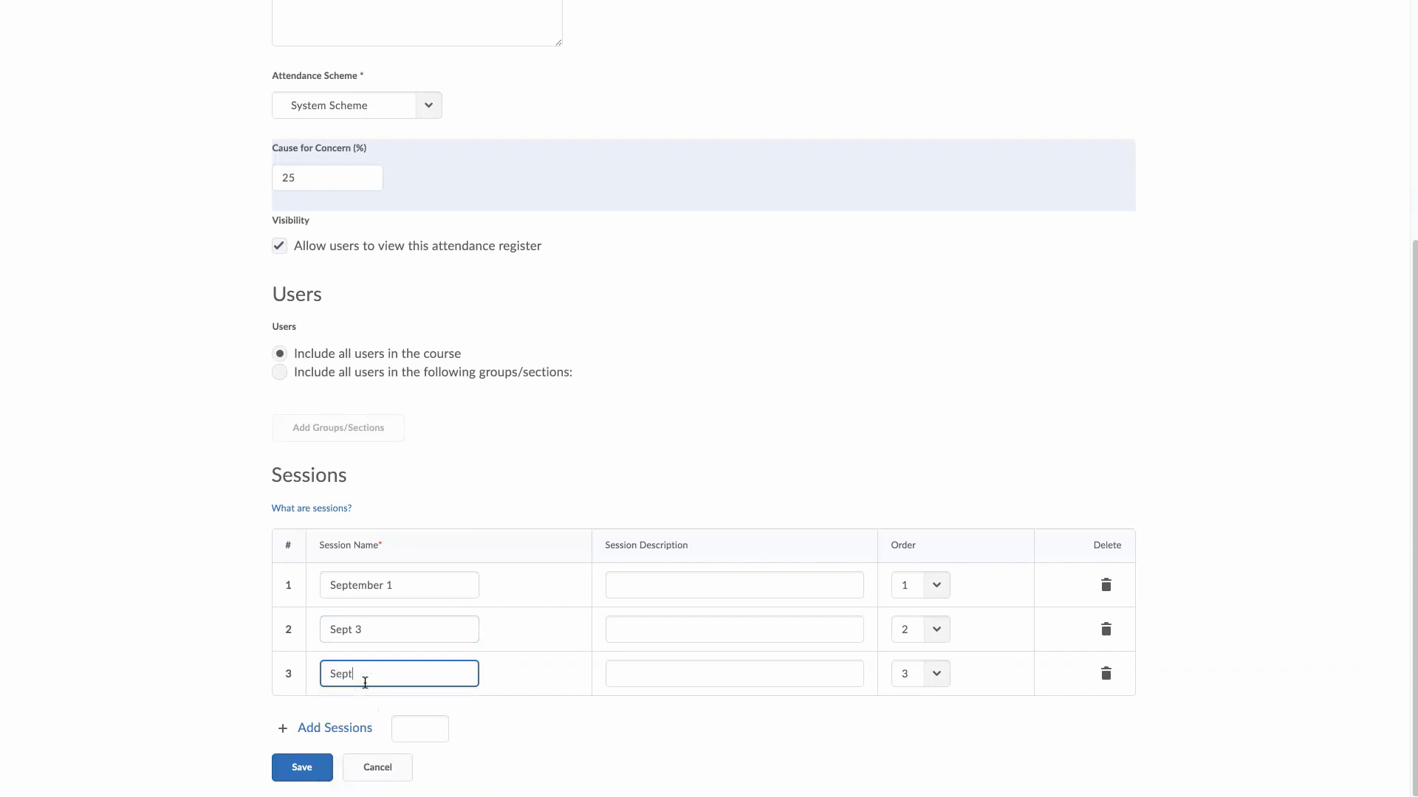
{"action": "type", "text": " 5"}
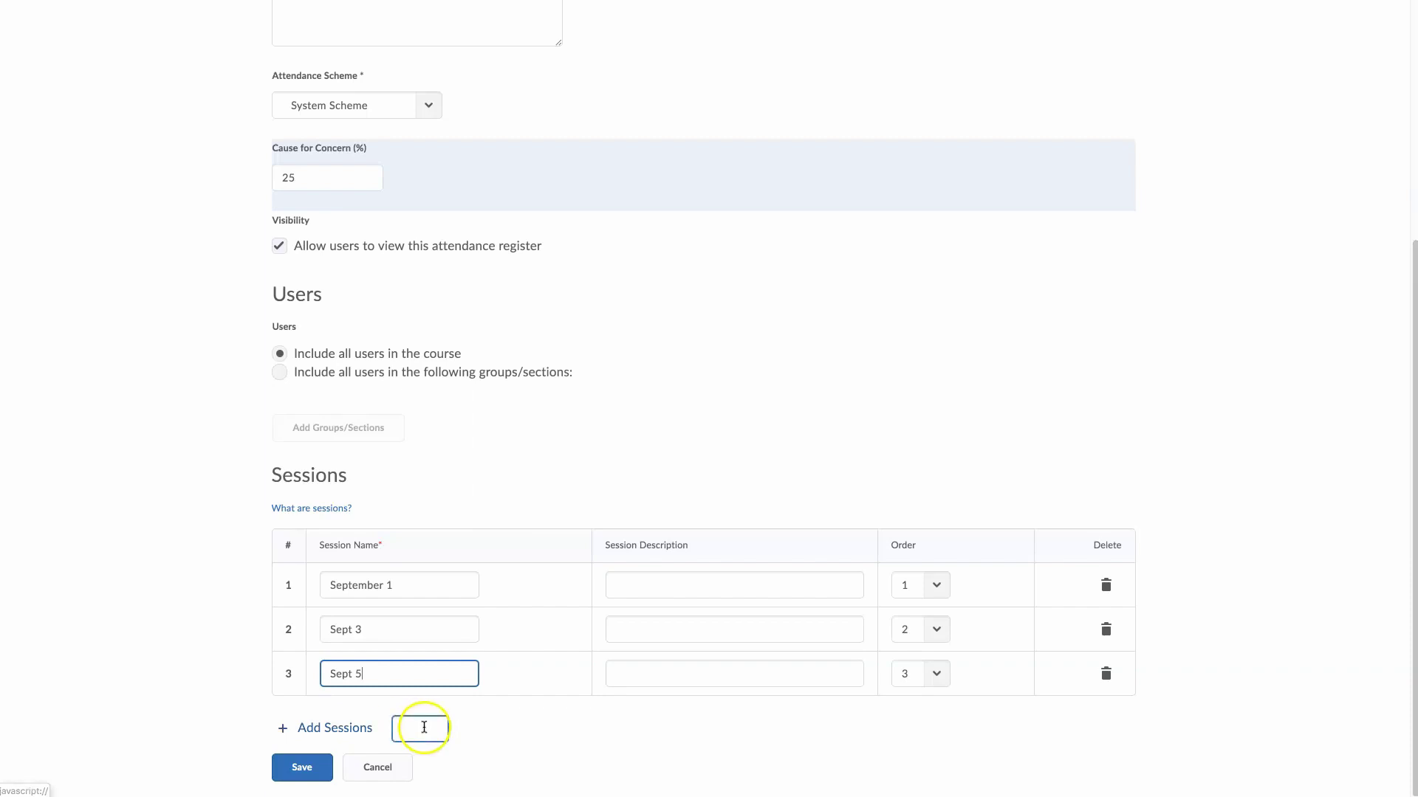
Enter 25 in the Add Sessions box and save the new register
{"action": "left_click", "coordinate": [418, 730]}
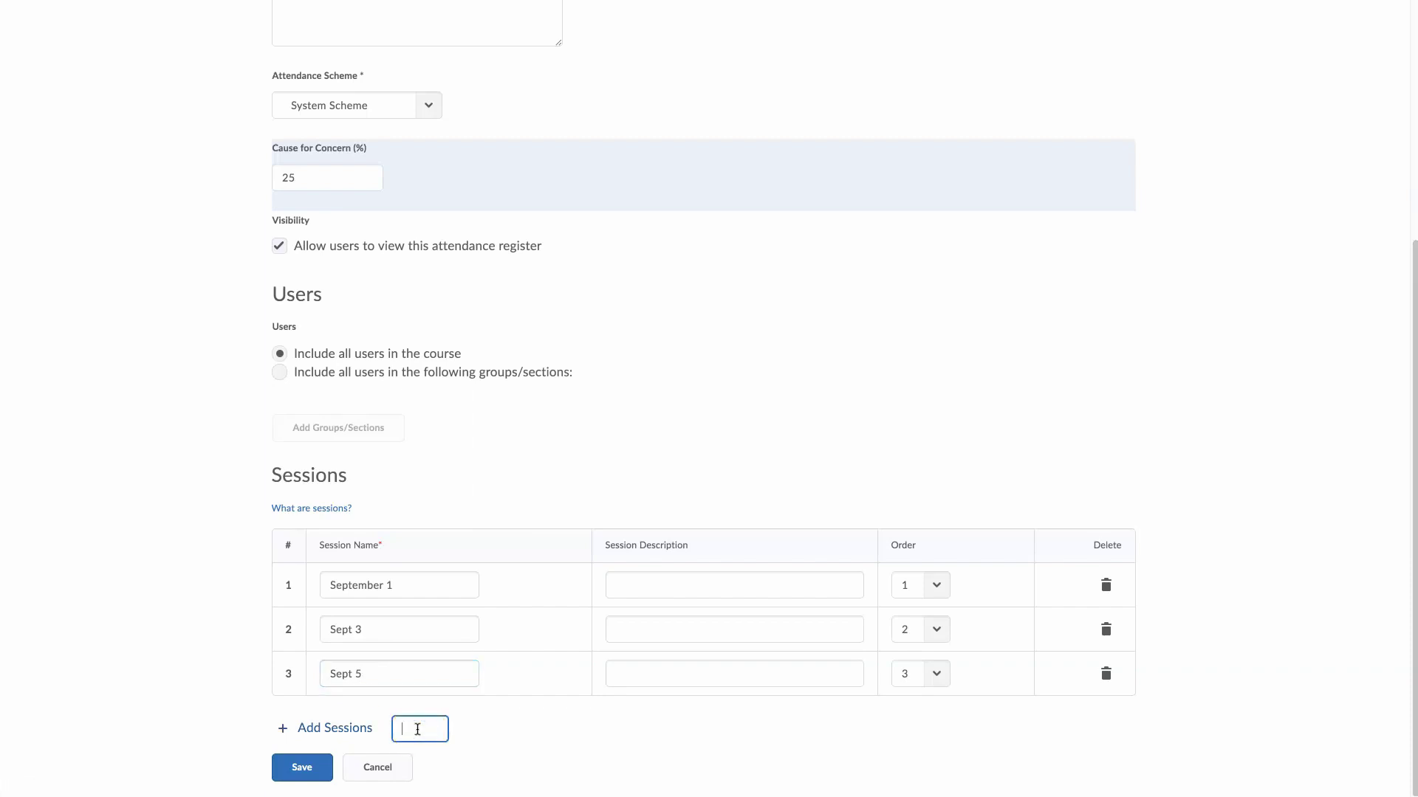
{"action": "type", "text": "25"}
{"action": "left_click", "coordinate": [299, 772]}
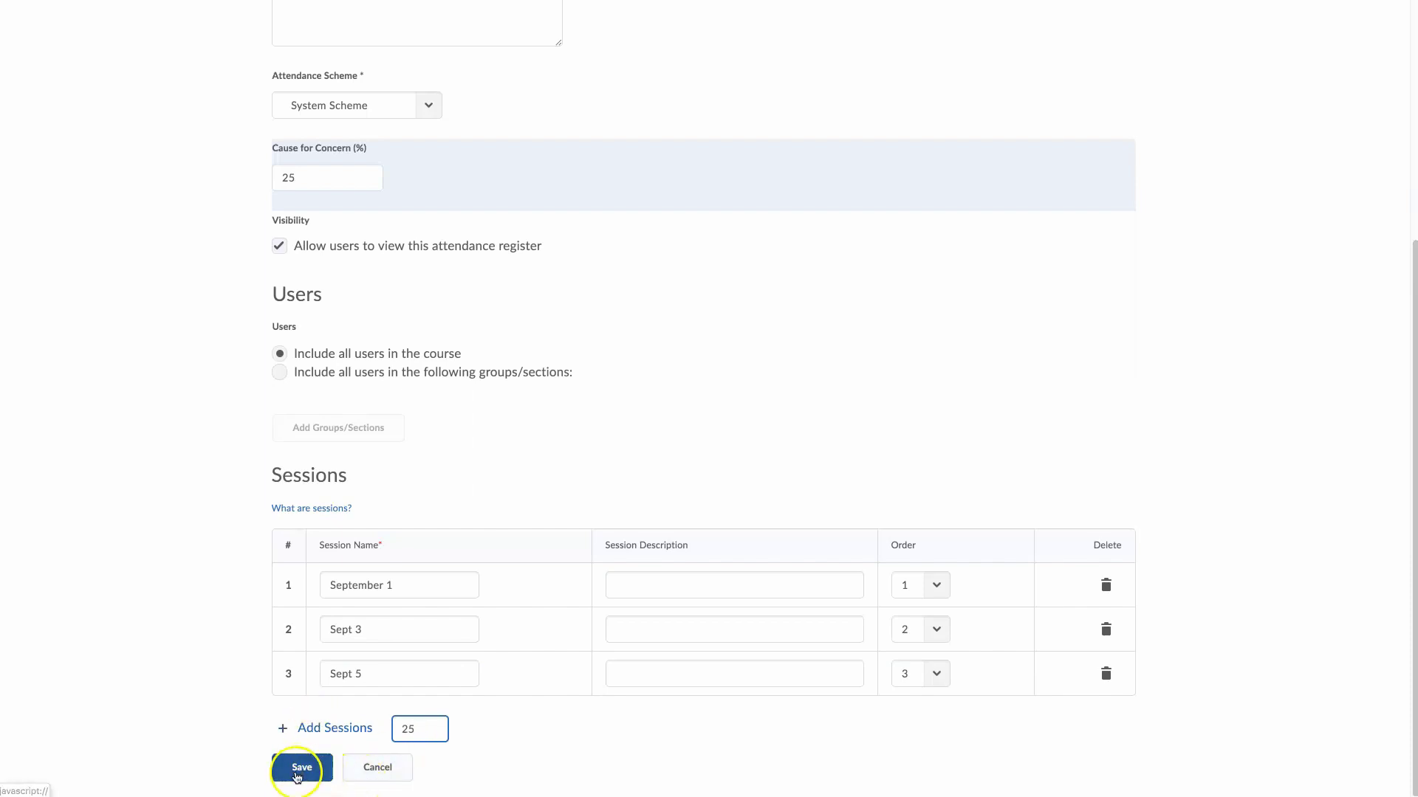
{"action": "left_click", "coordinate": [297, 772]}
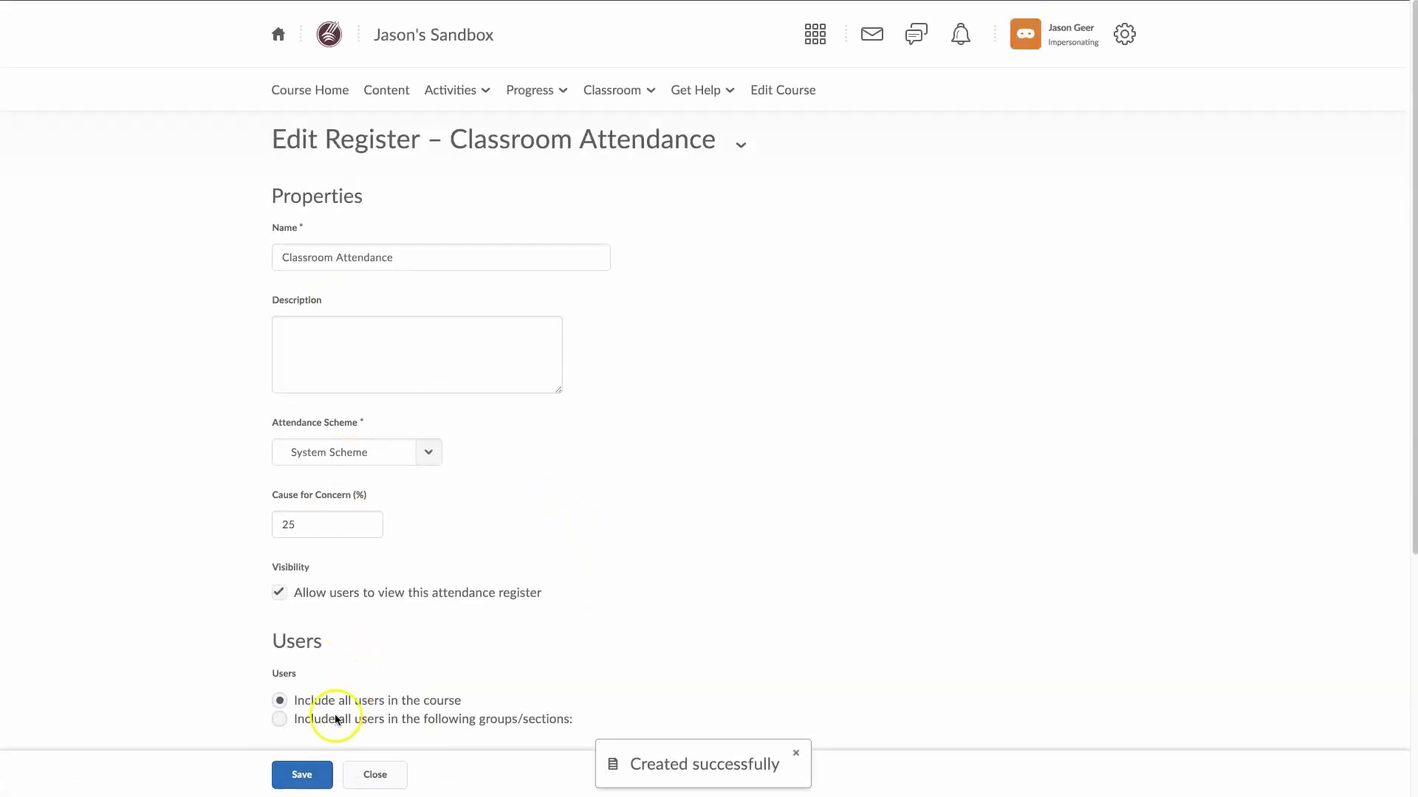
Close the Edit Register form to return to the Attendance Registers list
{"action": "scroll", "coordinate": [328, 692], "scroll_direction": "down", "scroll_amount": 2}
{"action": "scroll", "coordinate": [328, 692], "scroll_direction": "down", "scroll_amount": 2}
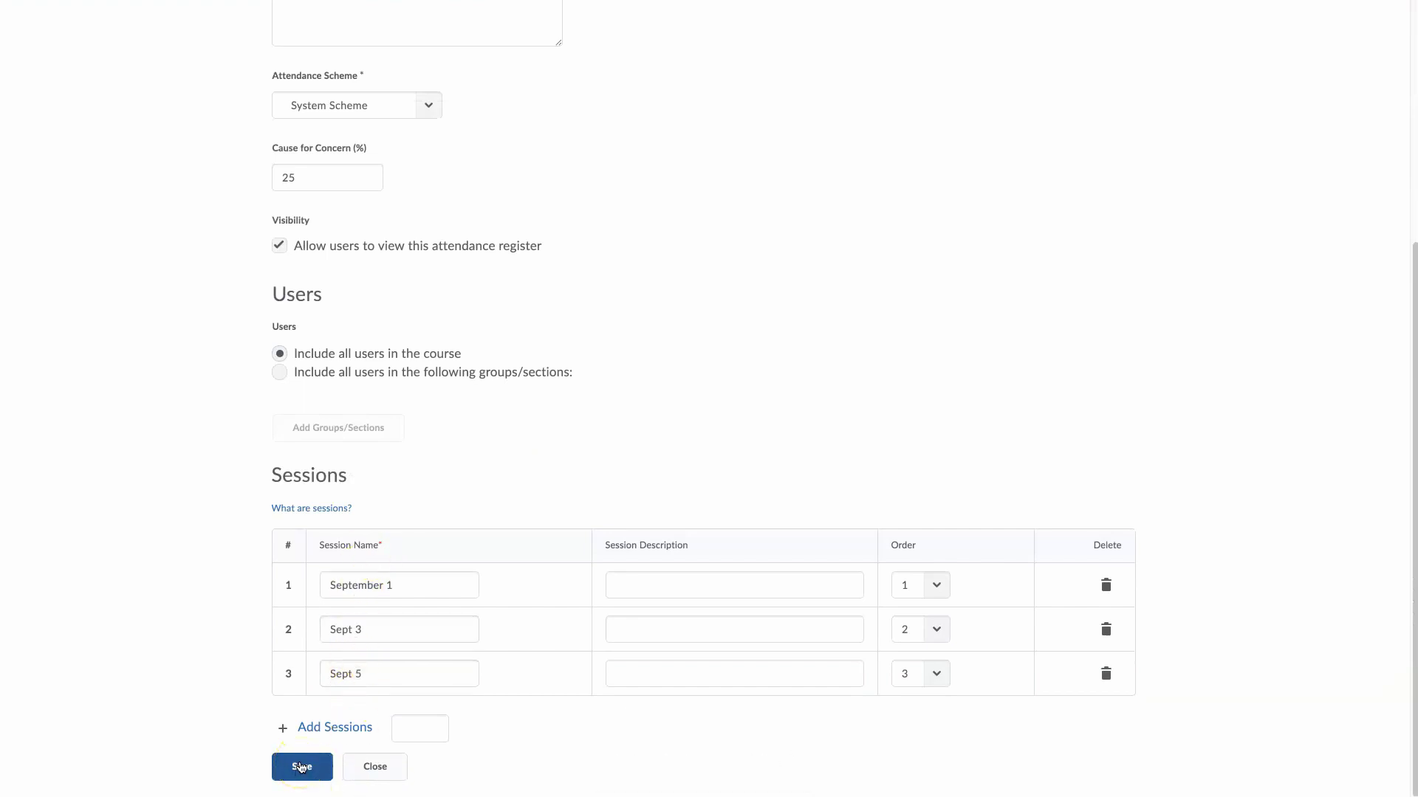
{"action": "left_click", "coordinate": [356, 770]}
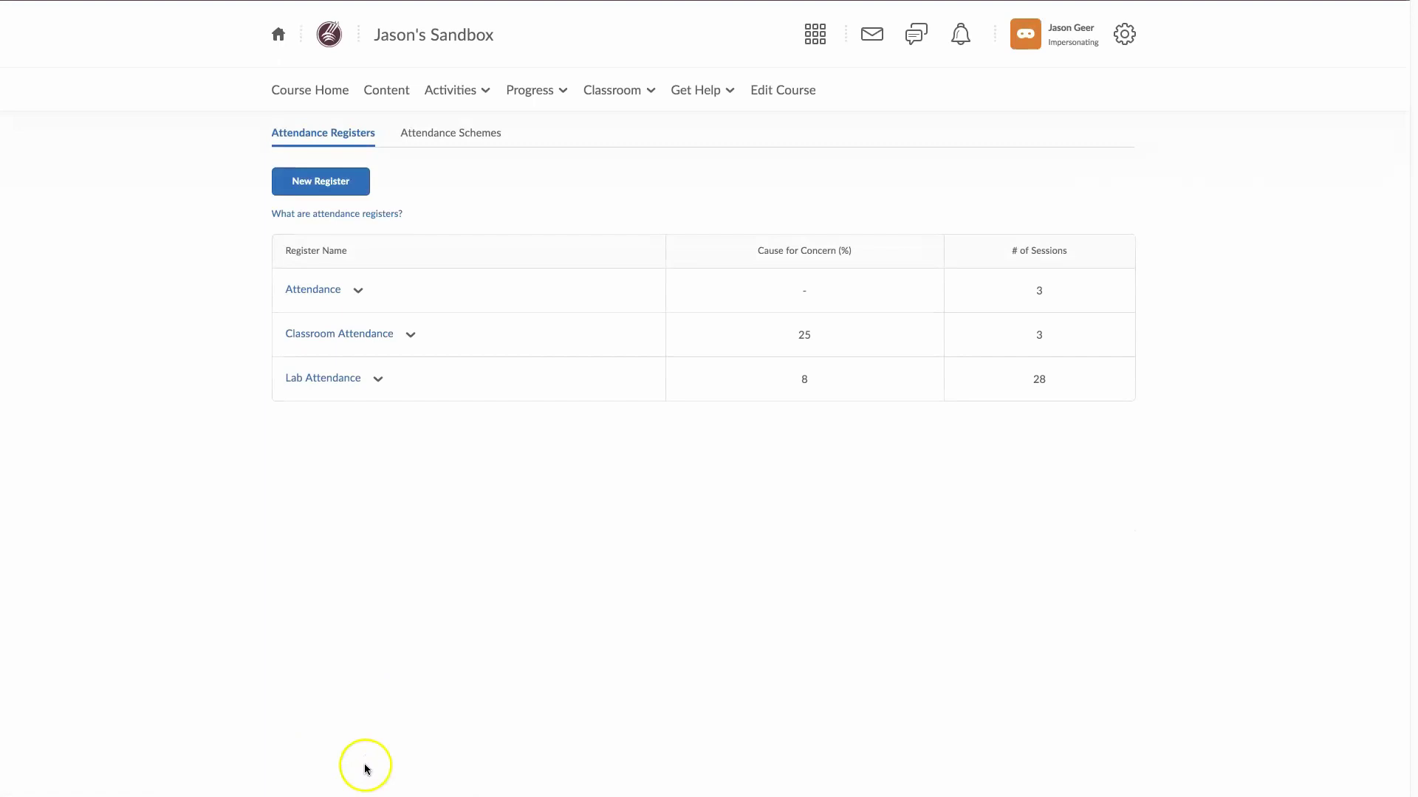
{"action": "left_click", "coordinate": [178, 501]}
{"action": "mouse_move", "coordinate": [178, 504]}
{"action": "left_mouse_down"}
{"action": "mouse_move", "coordinate": [245, 458]}
{"action": "mouse_move", "coordinate": [245, 424]}
{"action": "left_mouse_up"}
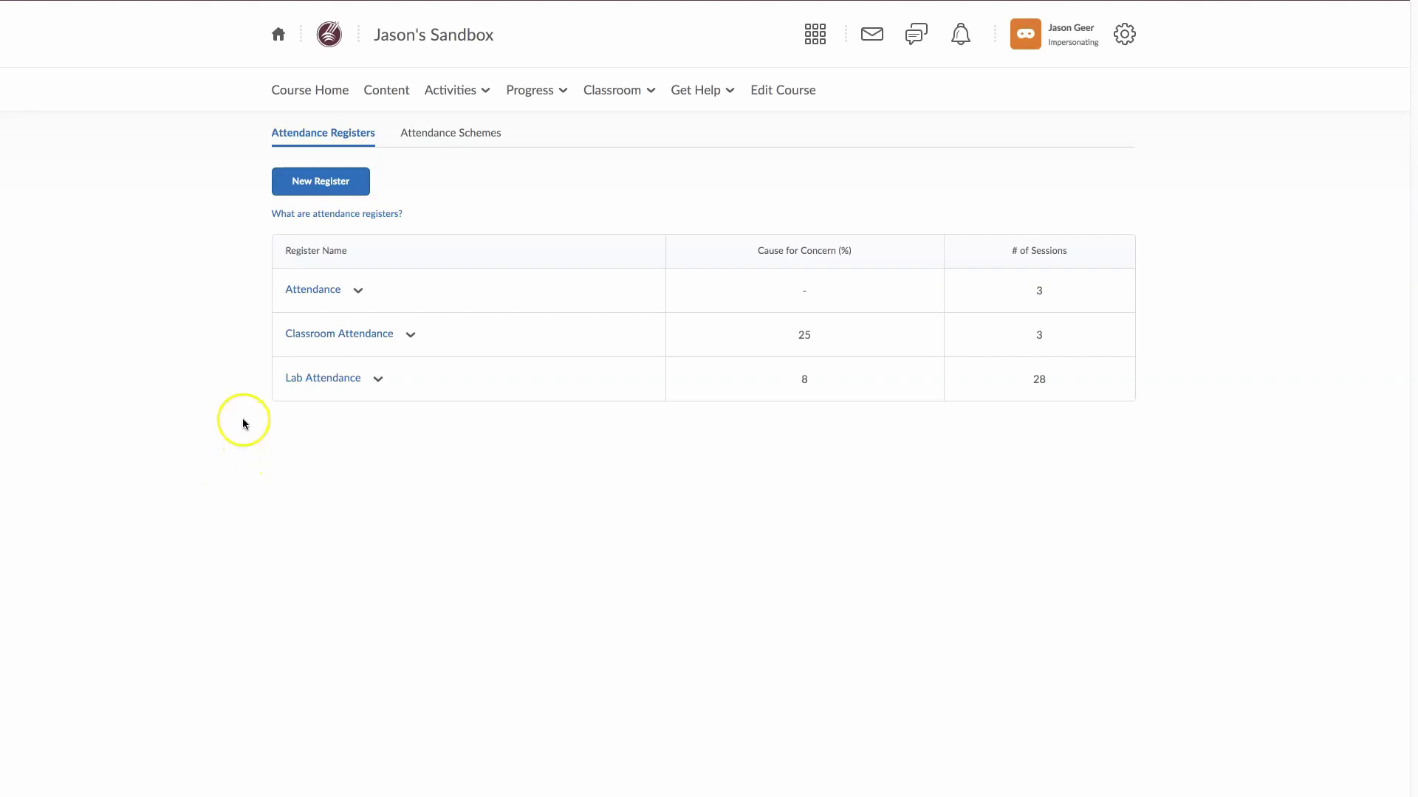
Open September 1 in Classroom Attendance and mark the first three students present, absent, present
{"action": "left_click", "coordinate": [308, 336]}
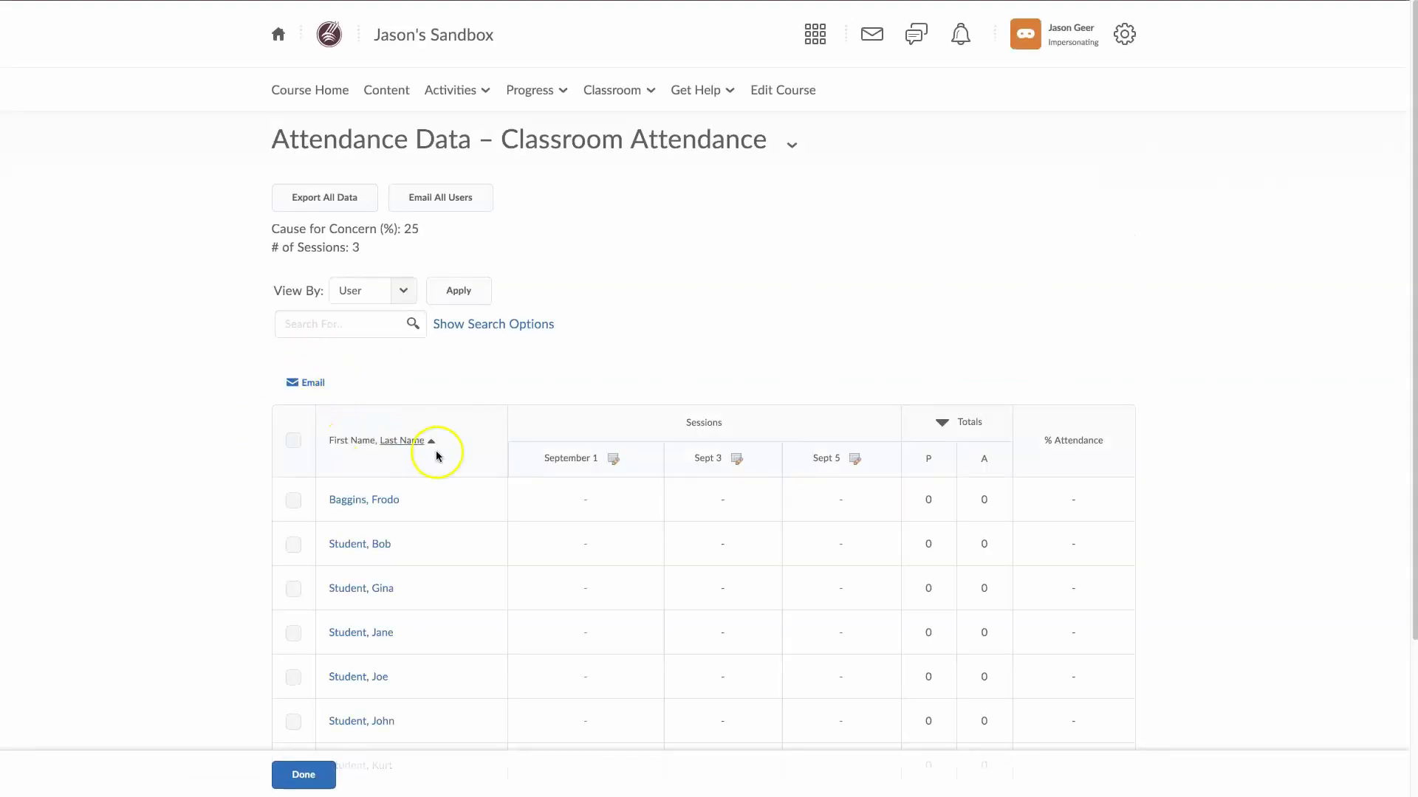
{"action": "left_click", "coordinate": [611, 460]}
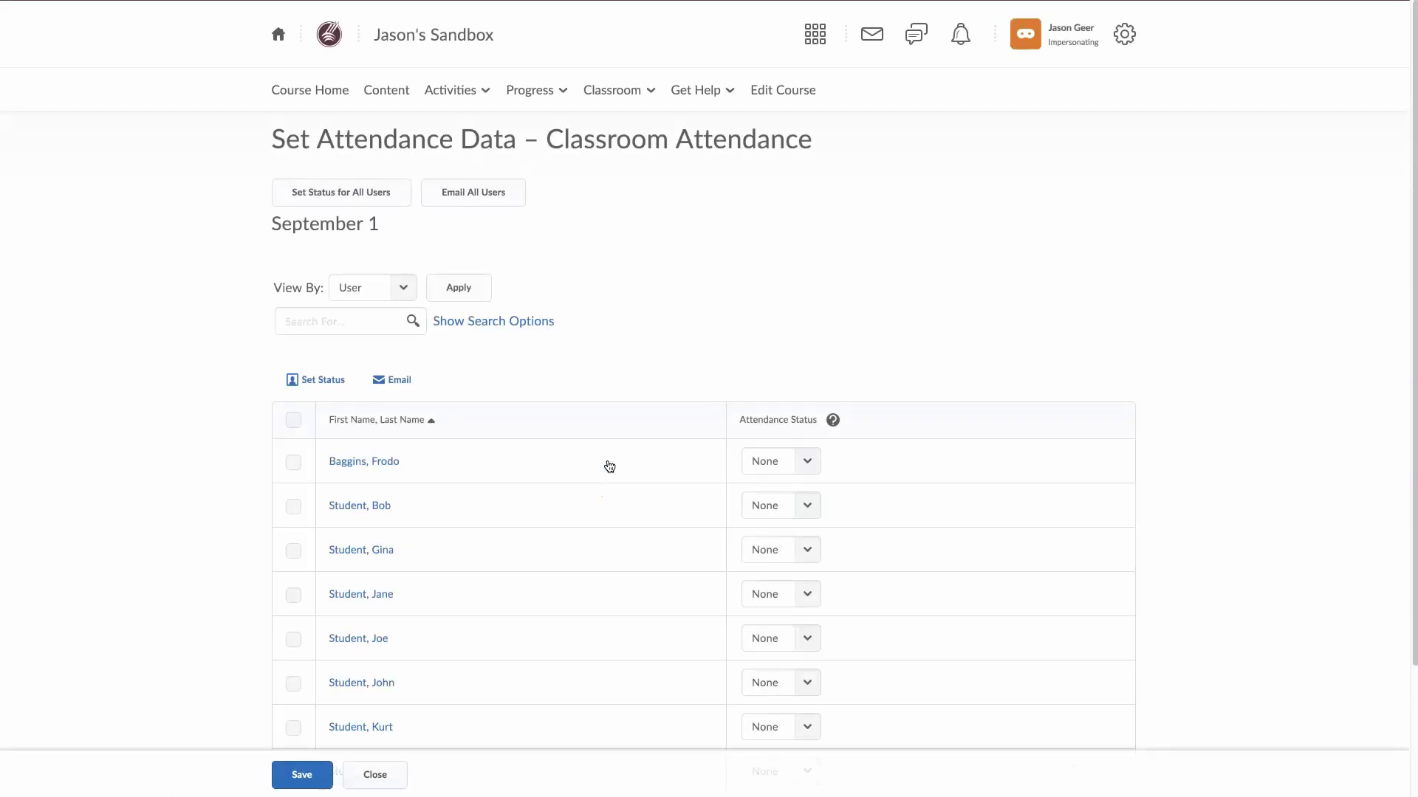
{"action": "left_click", "coordinate": [770, 465]}
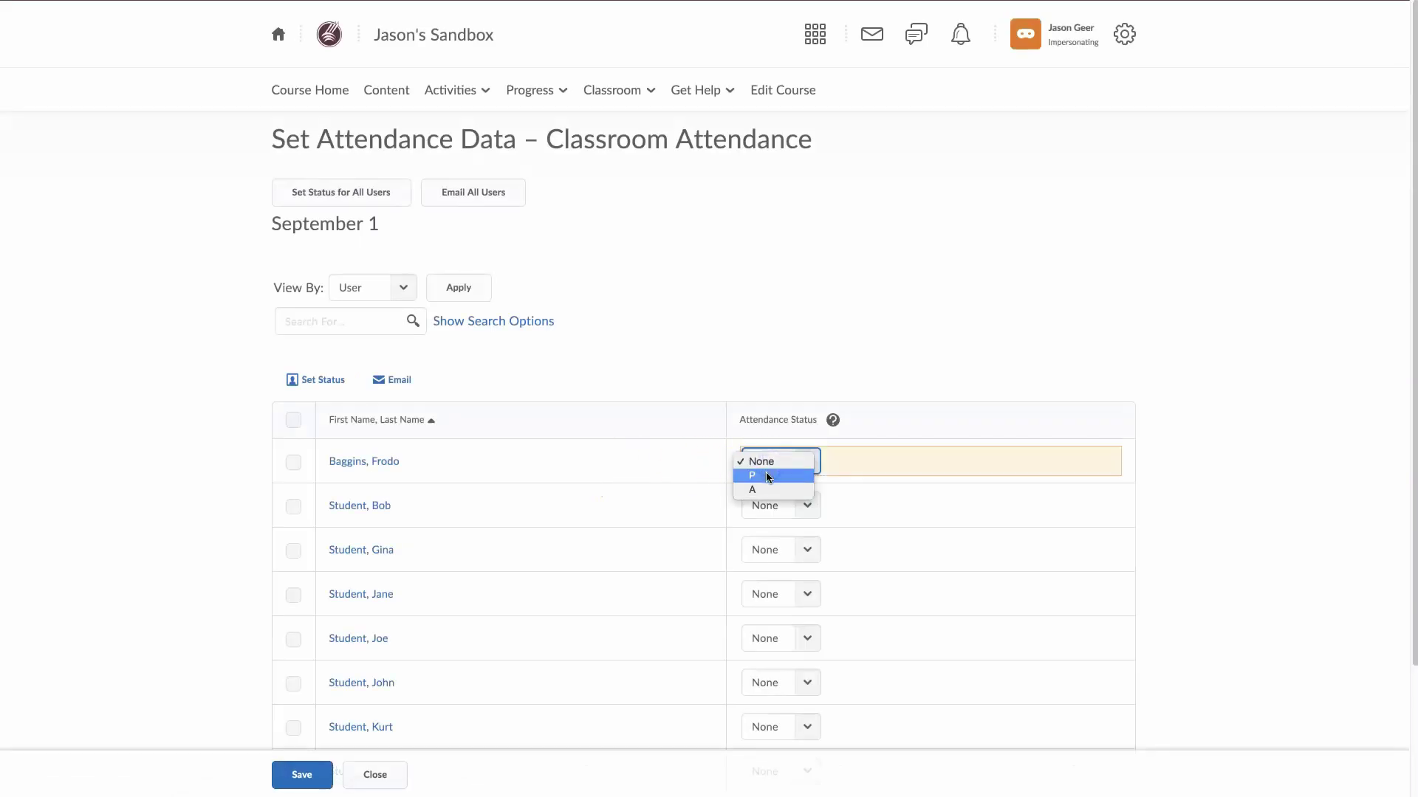
{"action": "left_click", "coordinate": [765, 476]}
{"action": "left_click", "coordinate": [773, 507]}
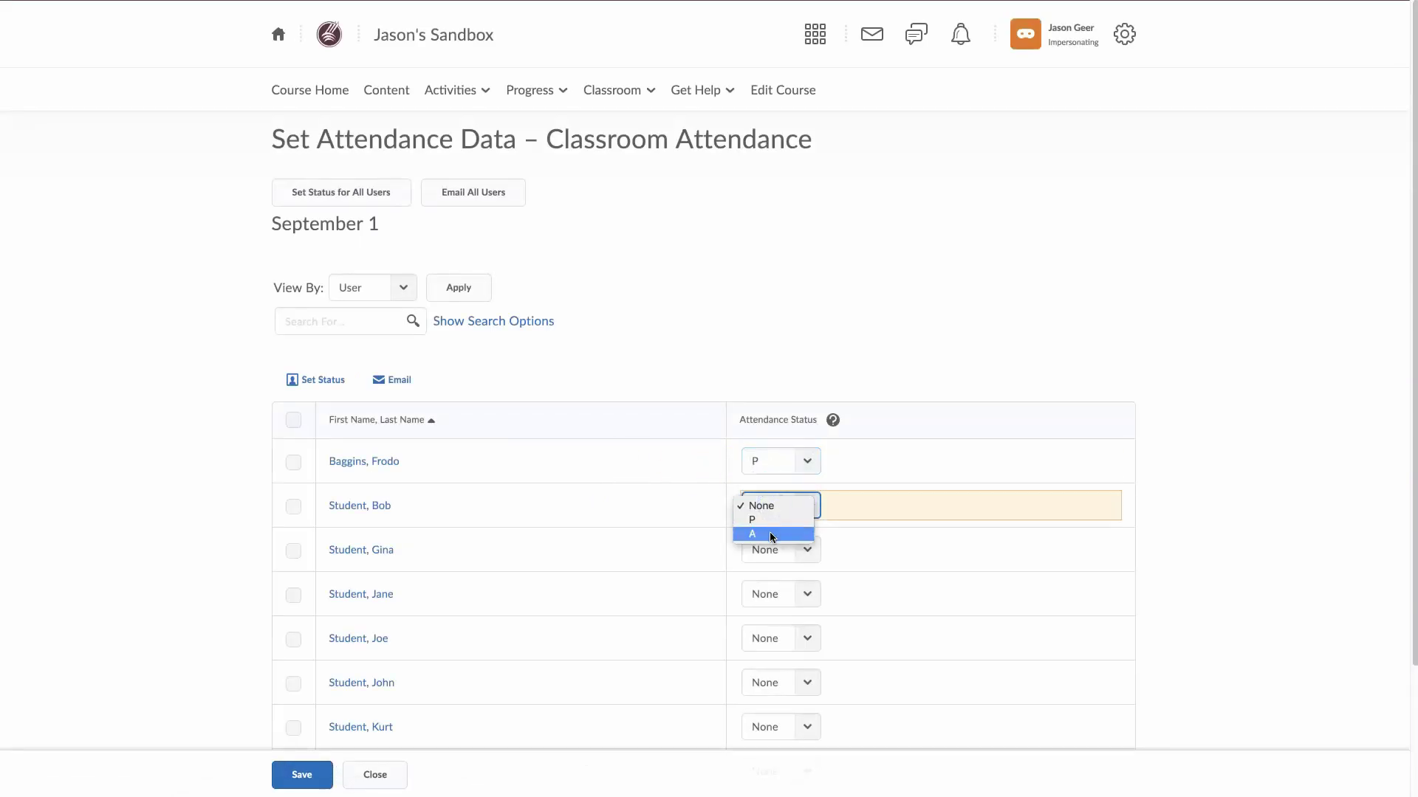
{"action": "left_click", "coordinate": [770, 532]}
{"action": "left_click", "coordinate": [774, 554]}
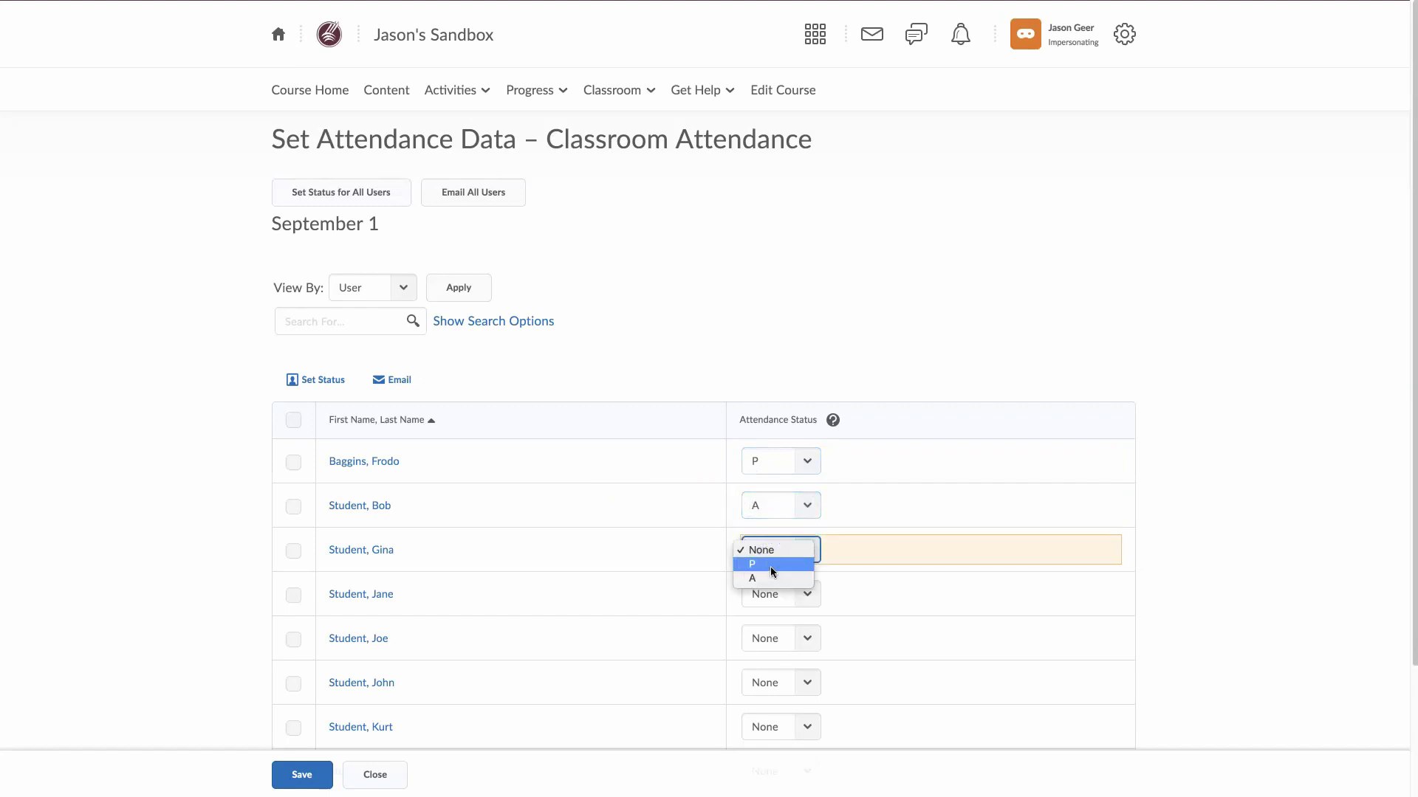
{"action": "left_click", "coordinate": [770, 565]}
Mark the fourth and fifth students present, save September 1 attendance, and return to the summary
{"action": "left_click", "coordinate": [769, 595]}
{"action": "left_click", "coordinate": [768, 609]}
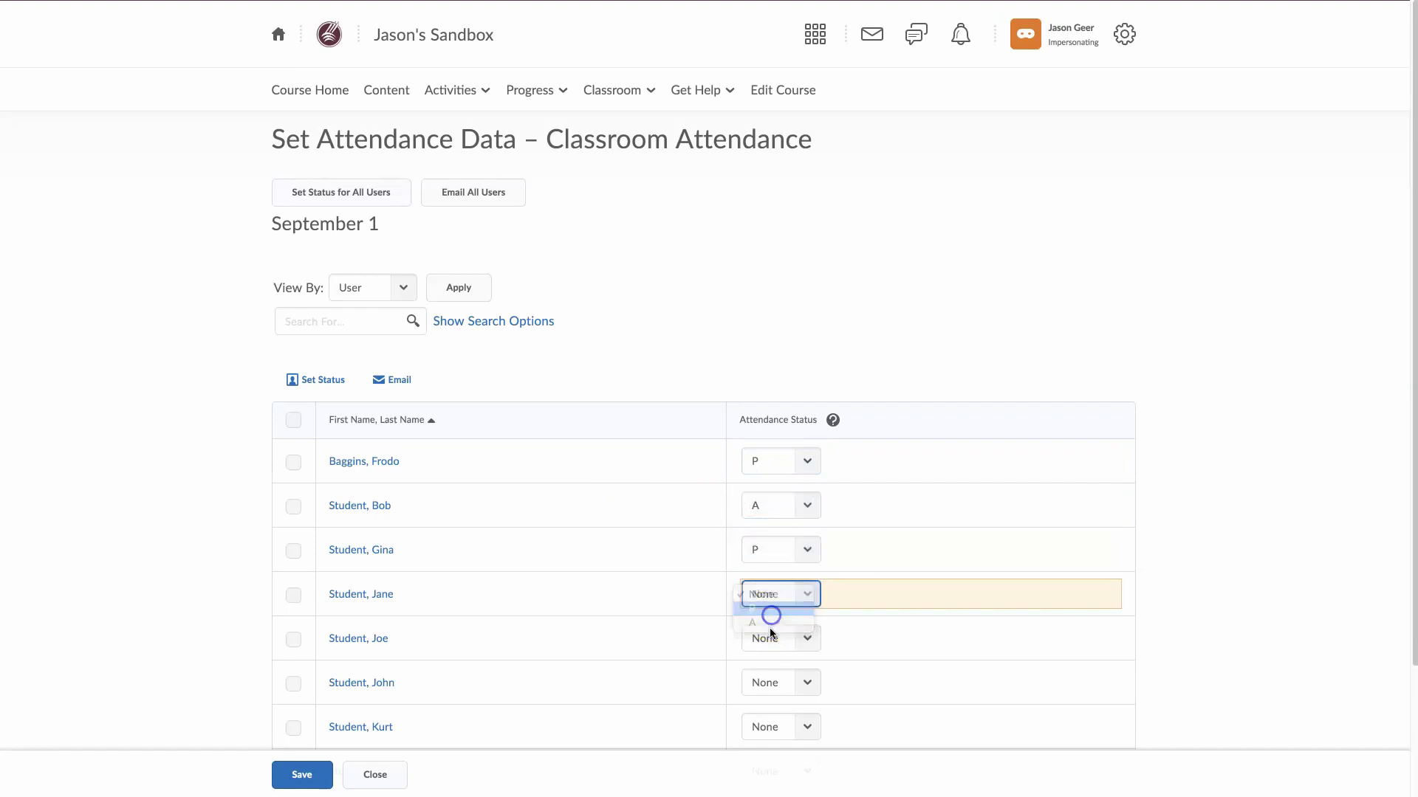
{"action": "left_click", "coordinate": [769, 640]}
{"action": "left_click", "coordinate": [769, 653]}
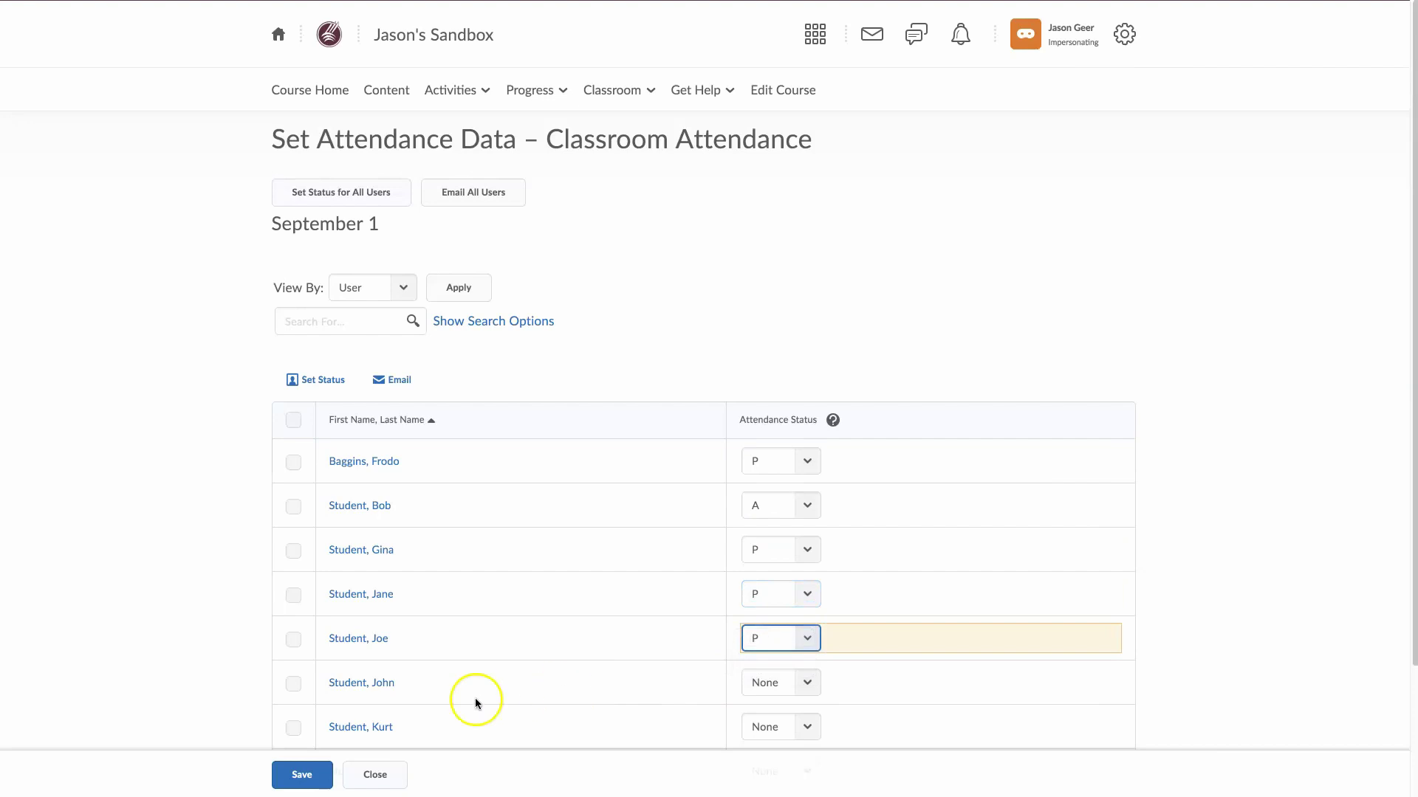
{"action": "left_click", "coordinate": [301, 773]}
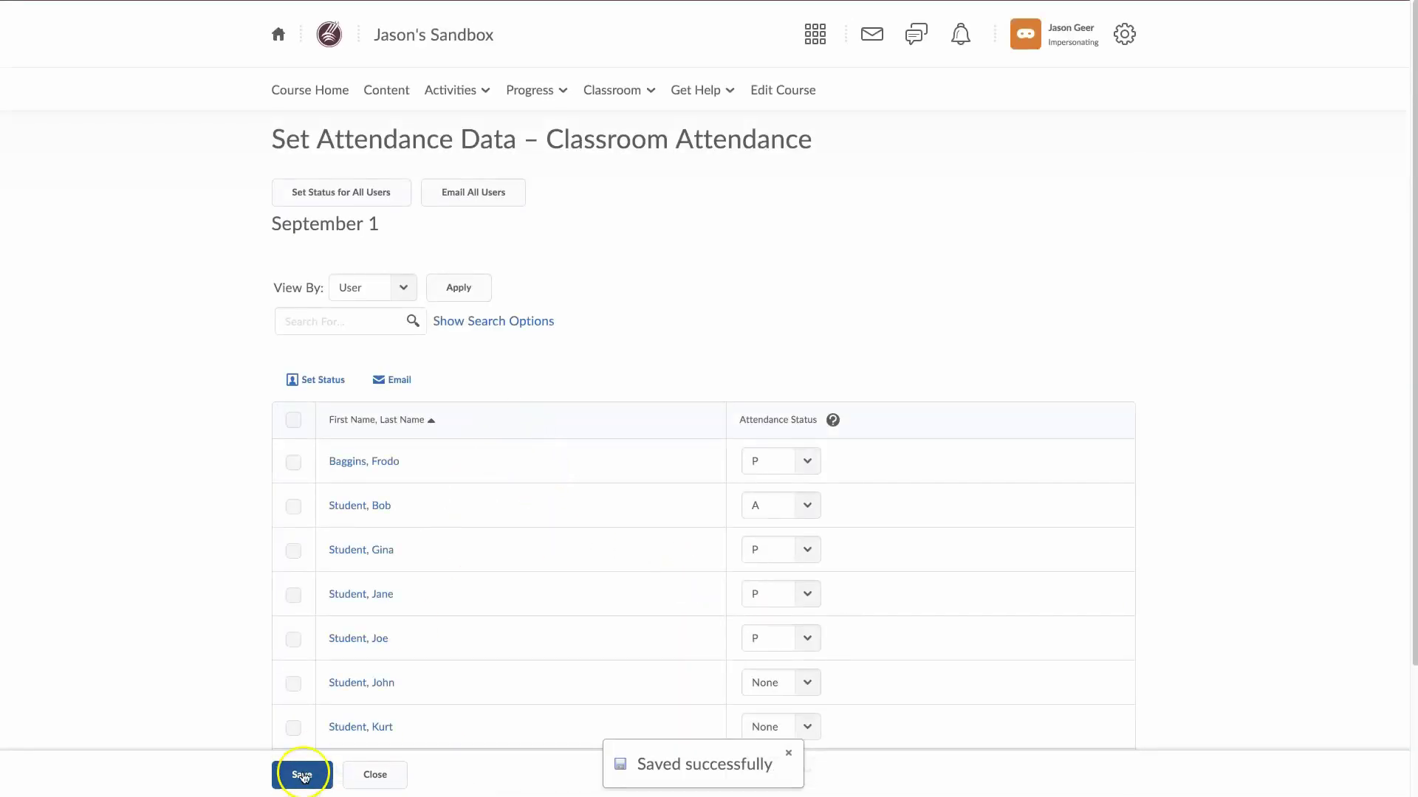
{"action": "left_click", "coordinate": [373, 779]}
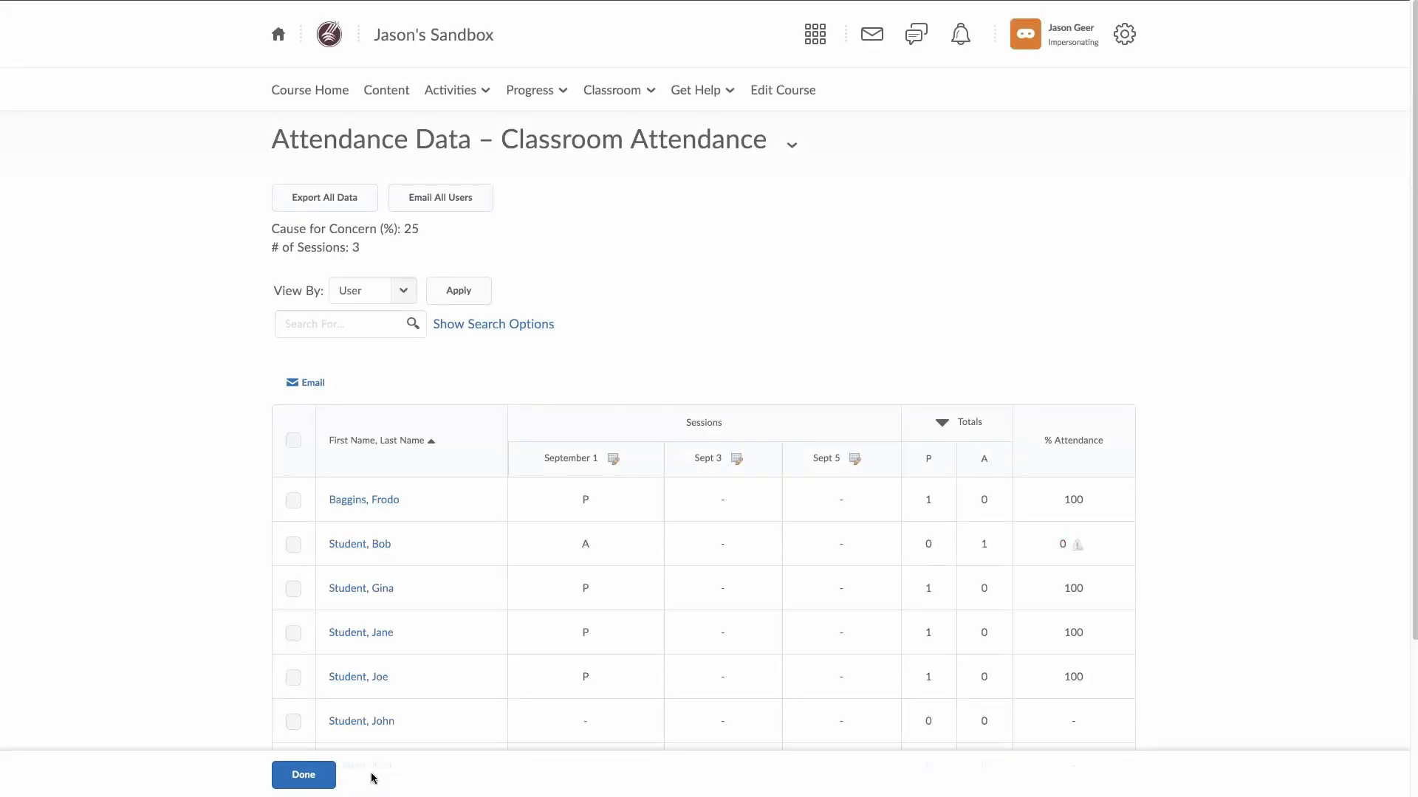